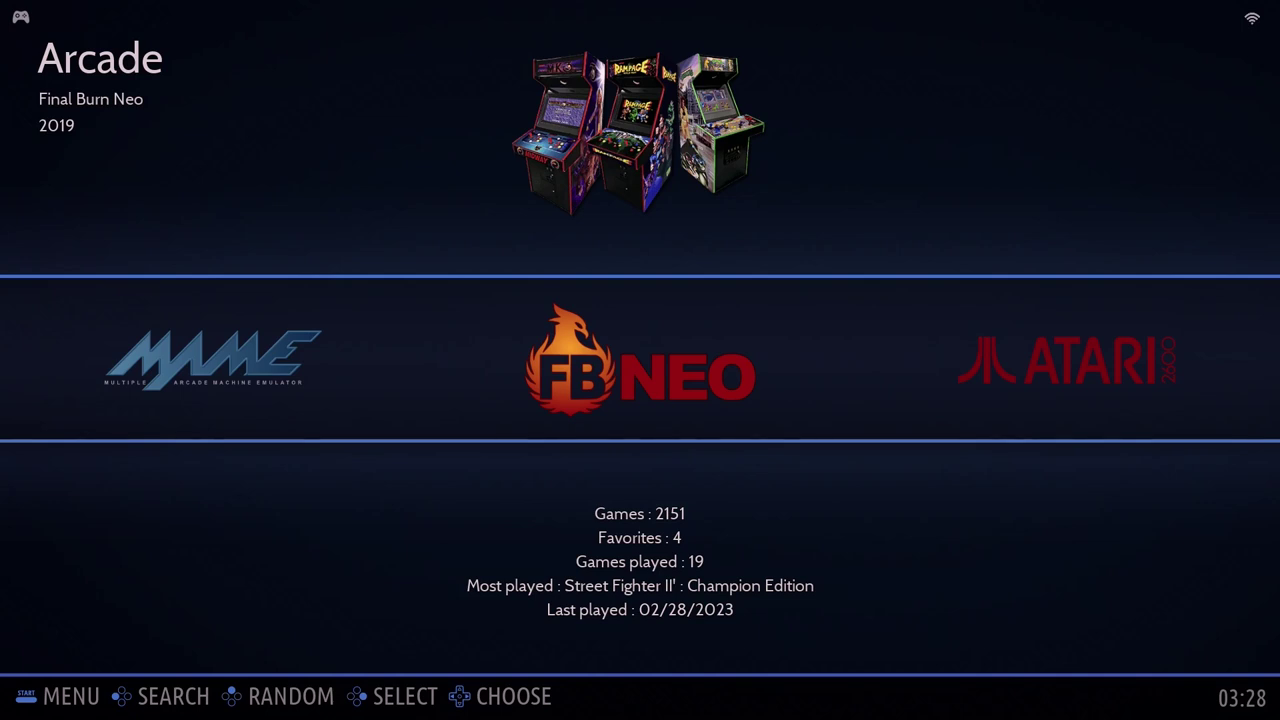
Bring up the EmuSon OS main menu and open NETWORK SETTINGS to confirm the connection.
key(Return)
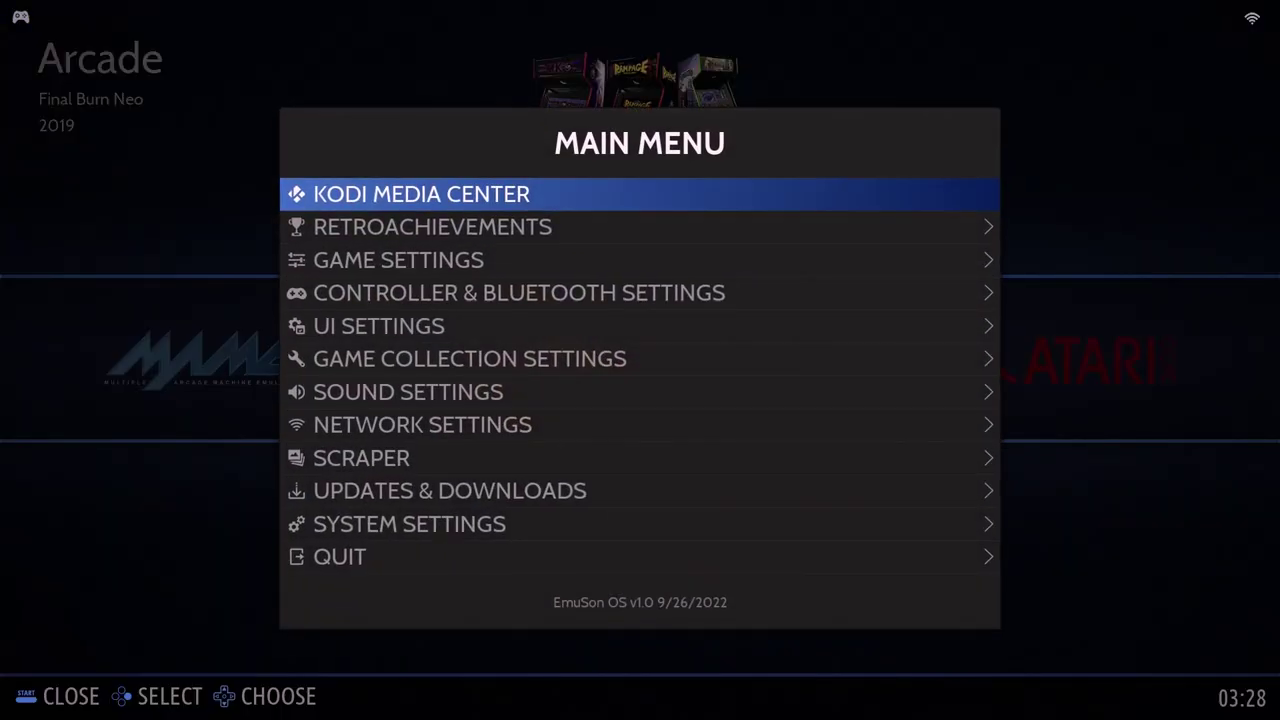
key(Up)
key(Up)
key(Up)
key(Up)
key(Up)
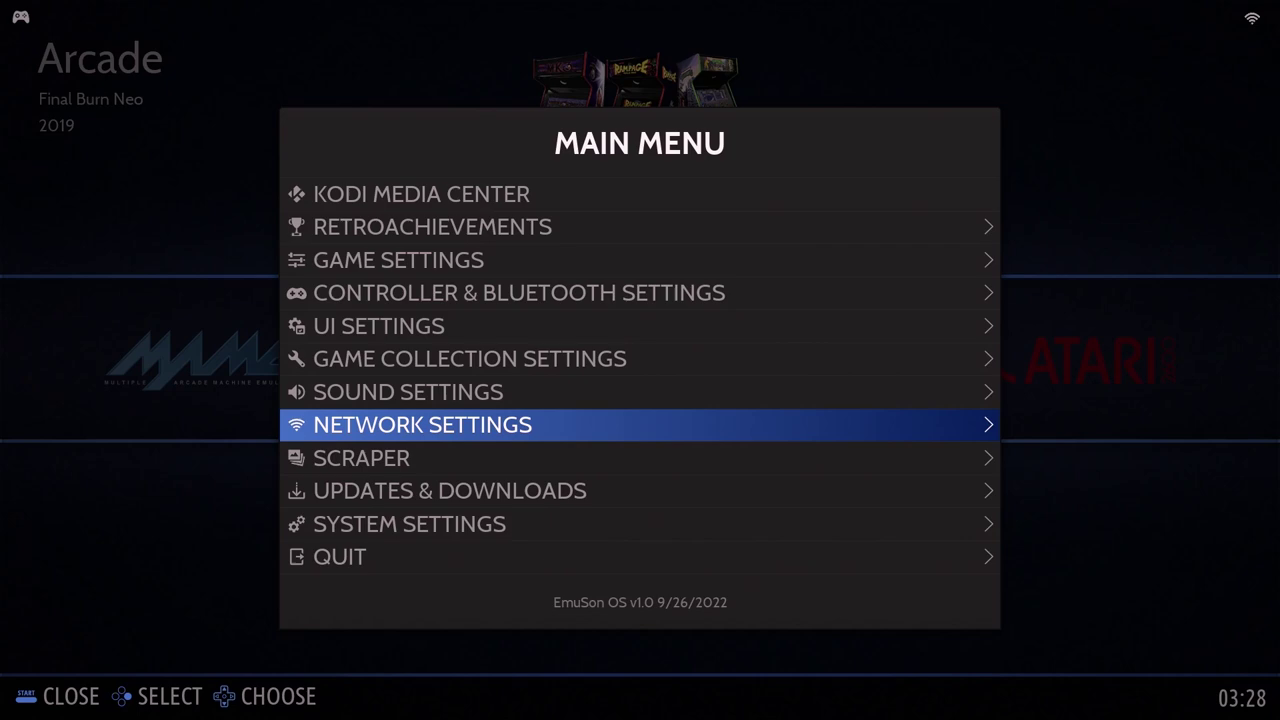
key(Return)
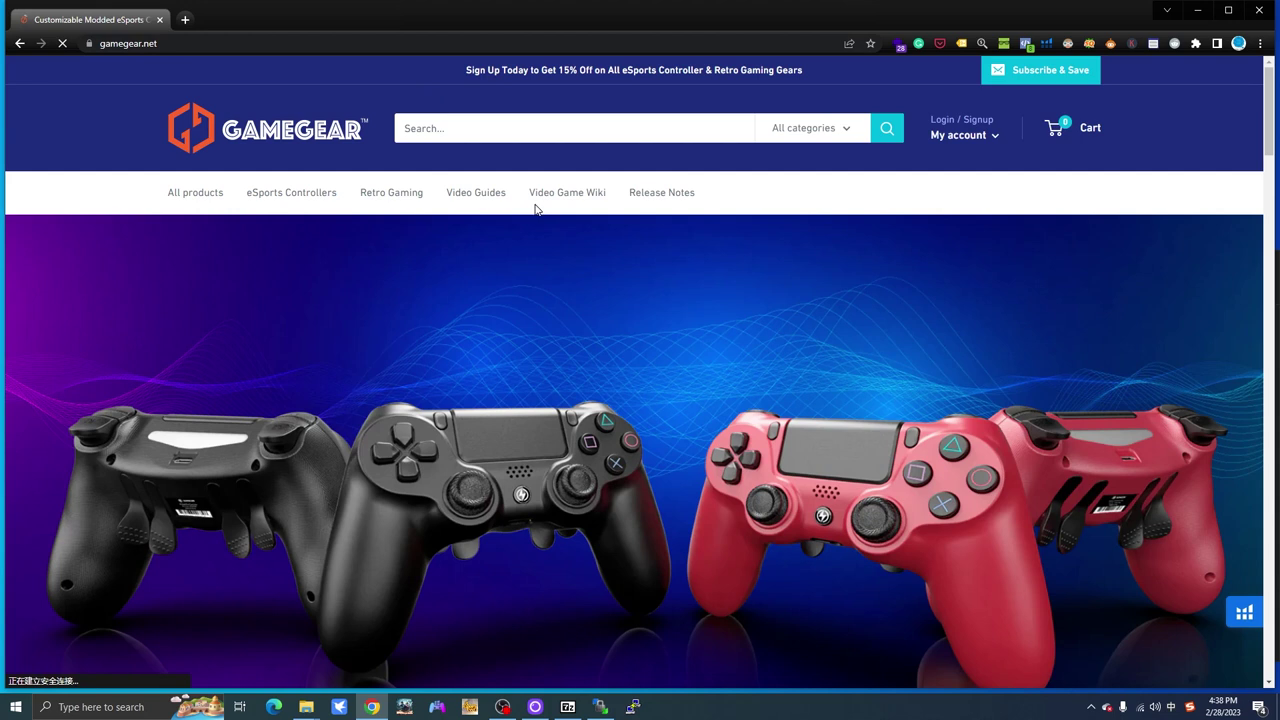
Open the How to Rotate & Split Screen article from GameGear's Video Guides page.
click(467, 197)
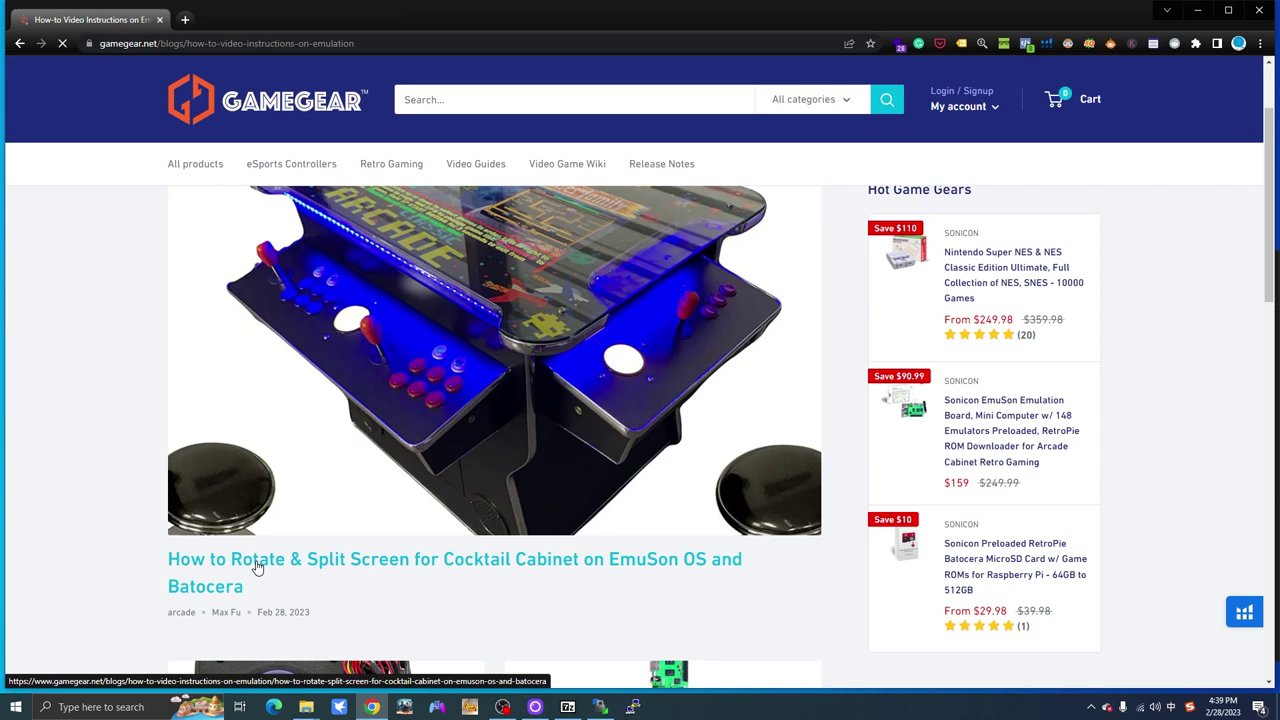
click(257, 566)
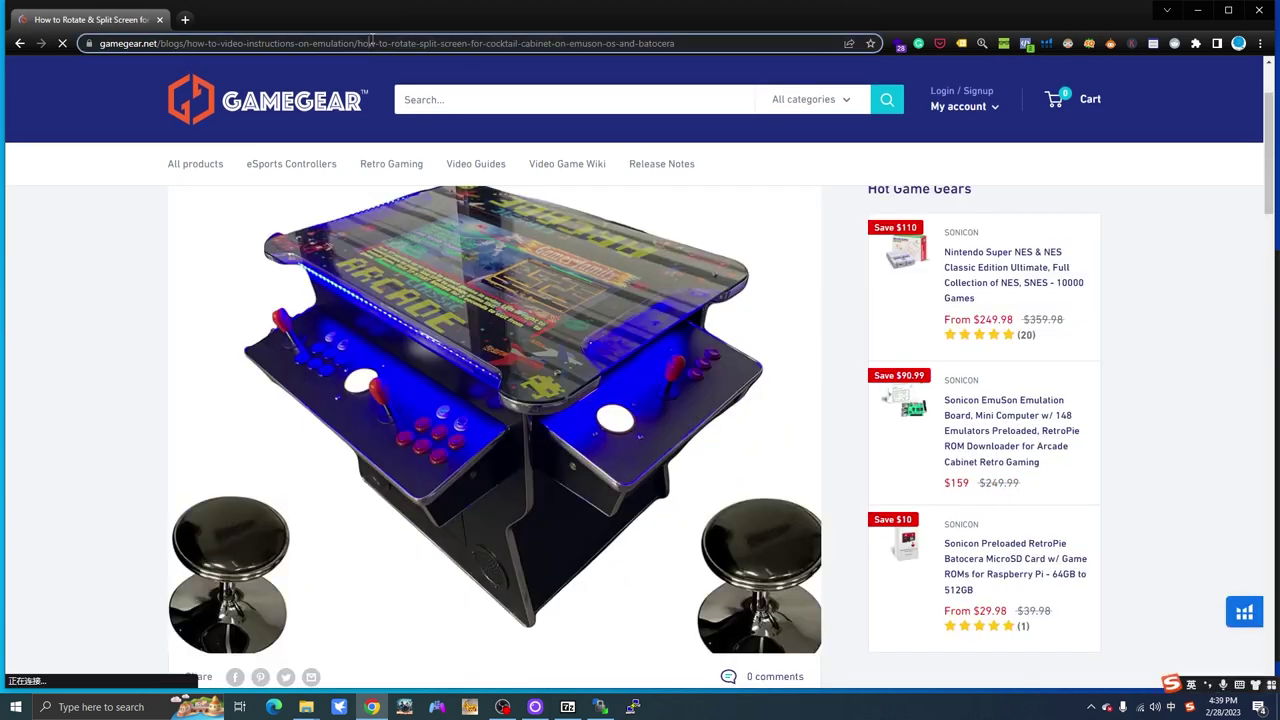
click(370, 40)
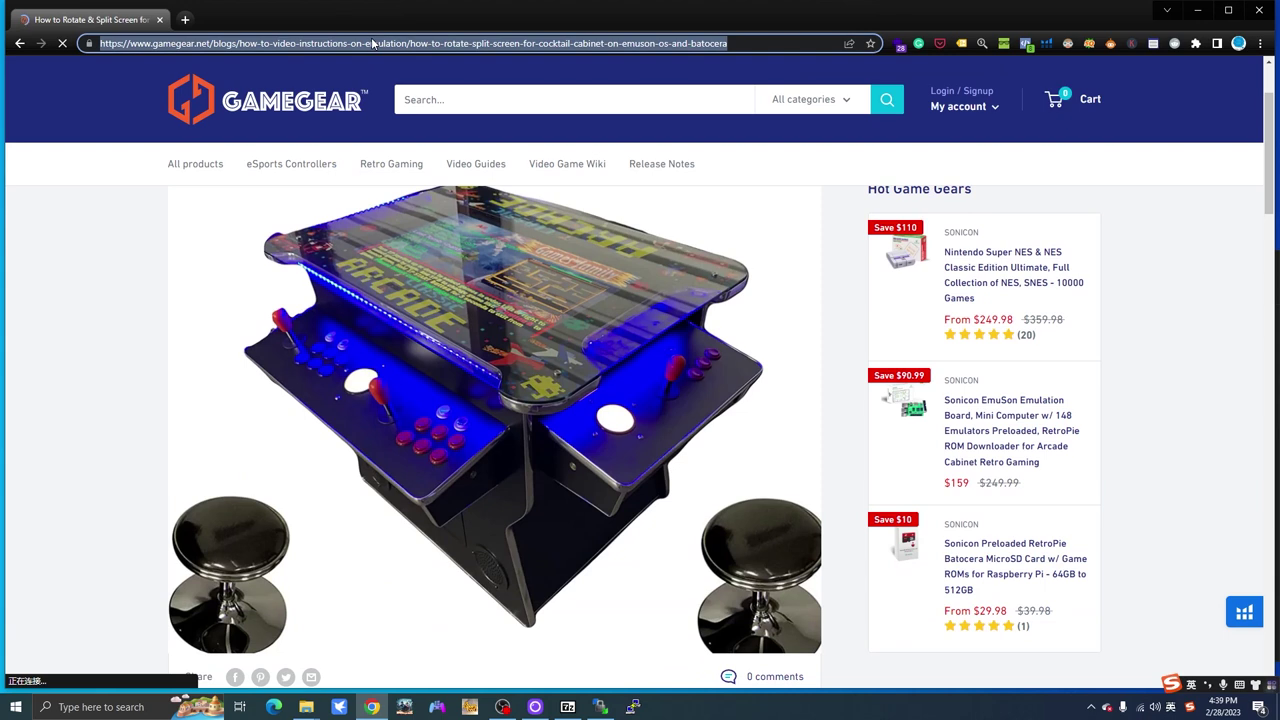
Follow the article's Google Drive link and download the shaders-package-cocktail_2-13-2023 zip.
scroll(508, 377, down, 5)
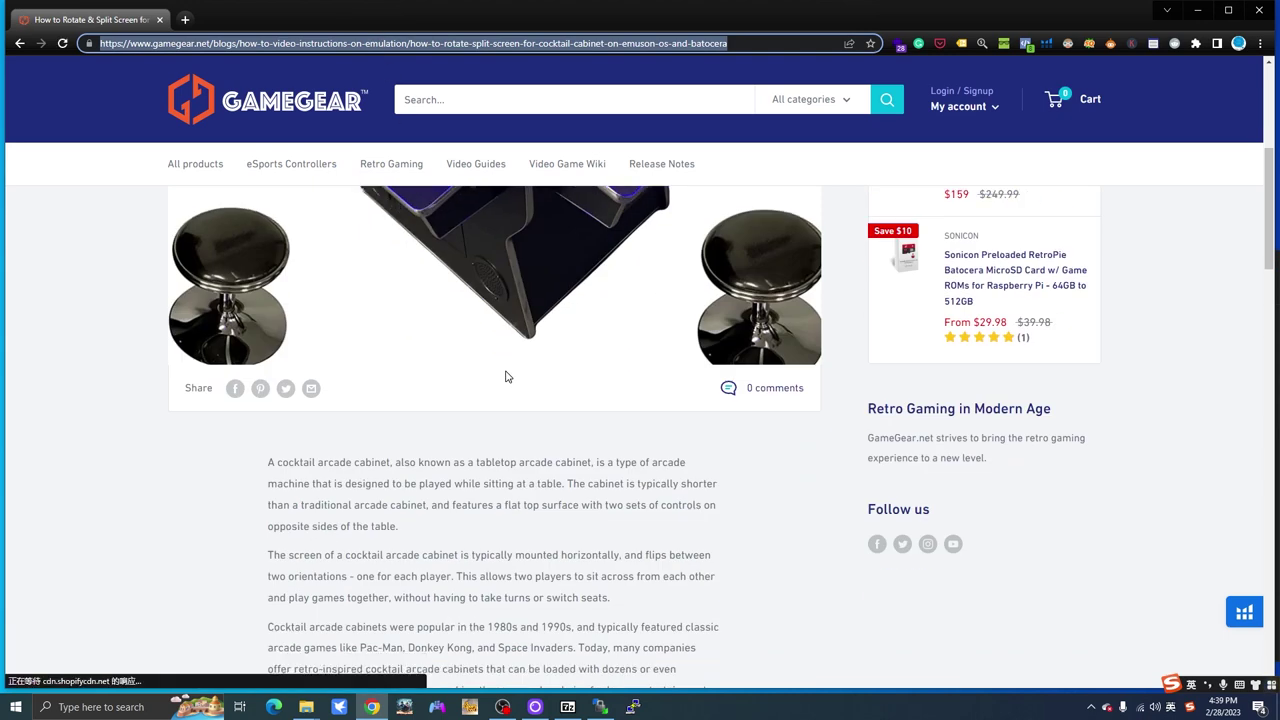
scroll(508, 377, down, 6)
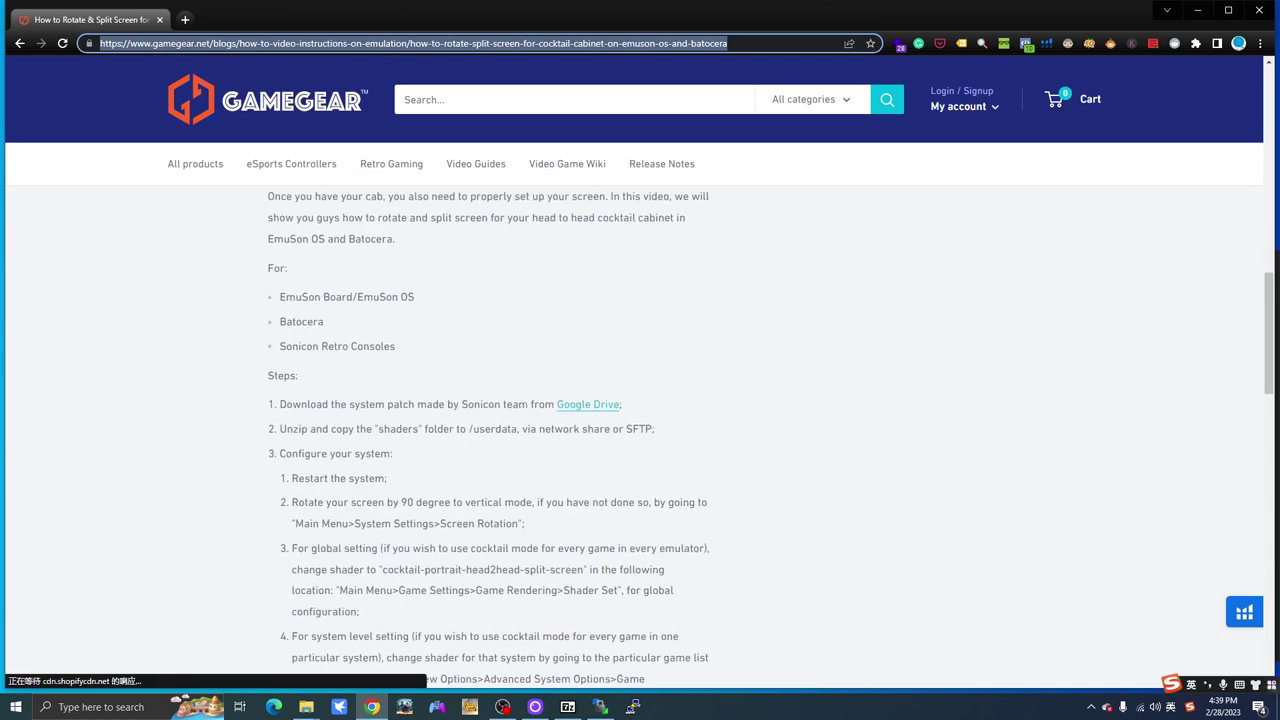
click(588, 410)
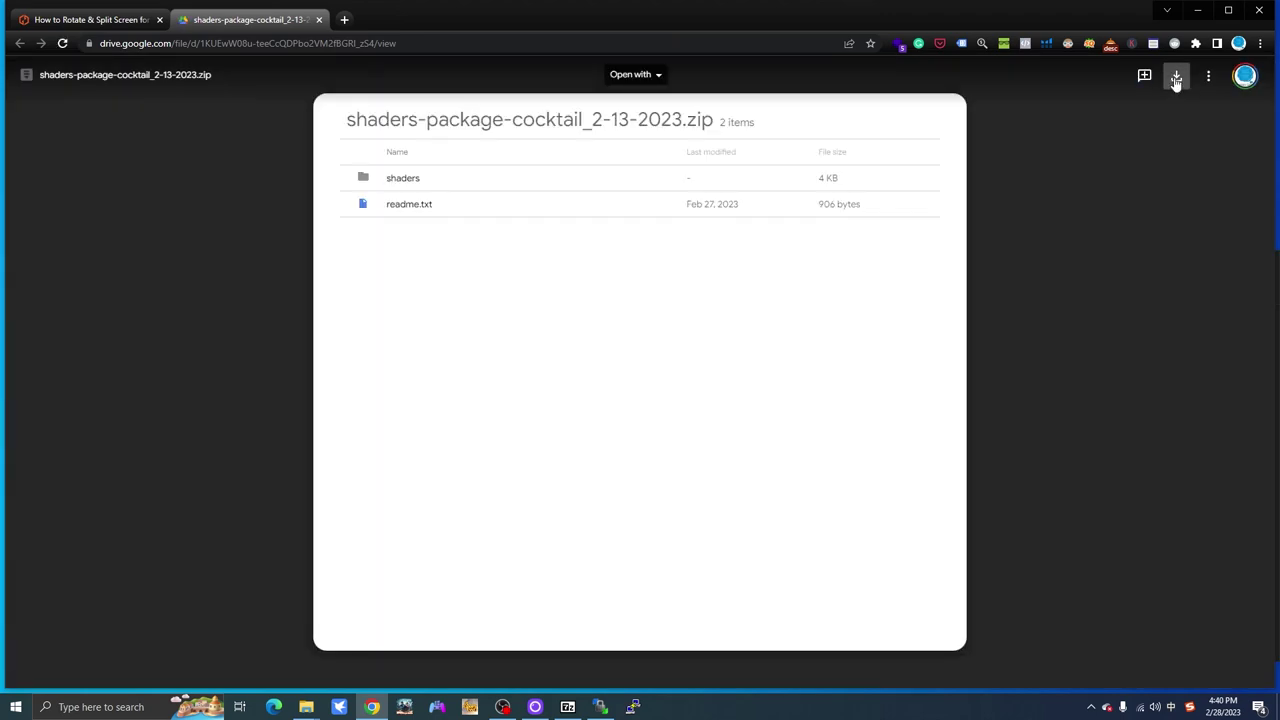
click(1176, 80)
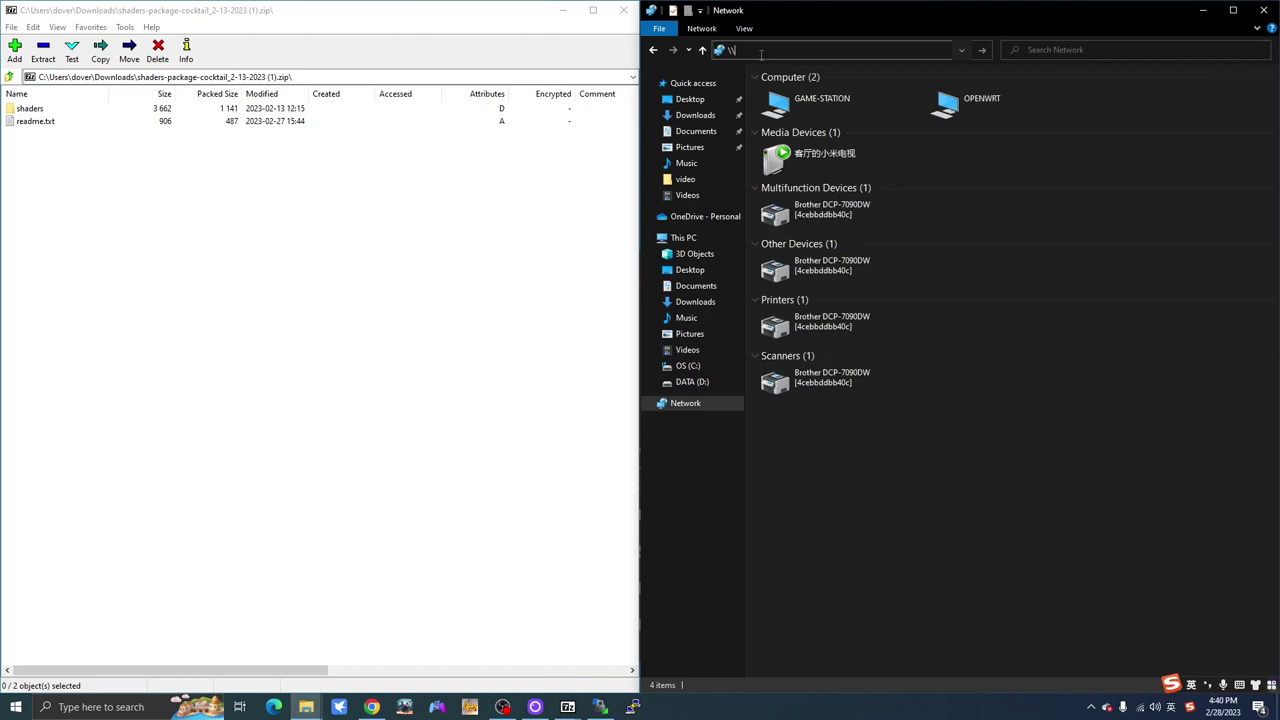
Open the share folder at \\192.168.10.23 and drag the zip's shaders folder into it.
click(761, 52)
text(\\192.)
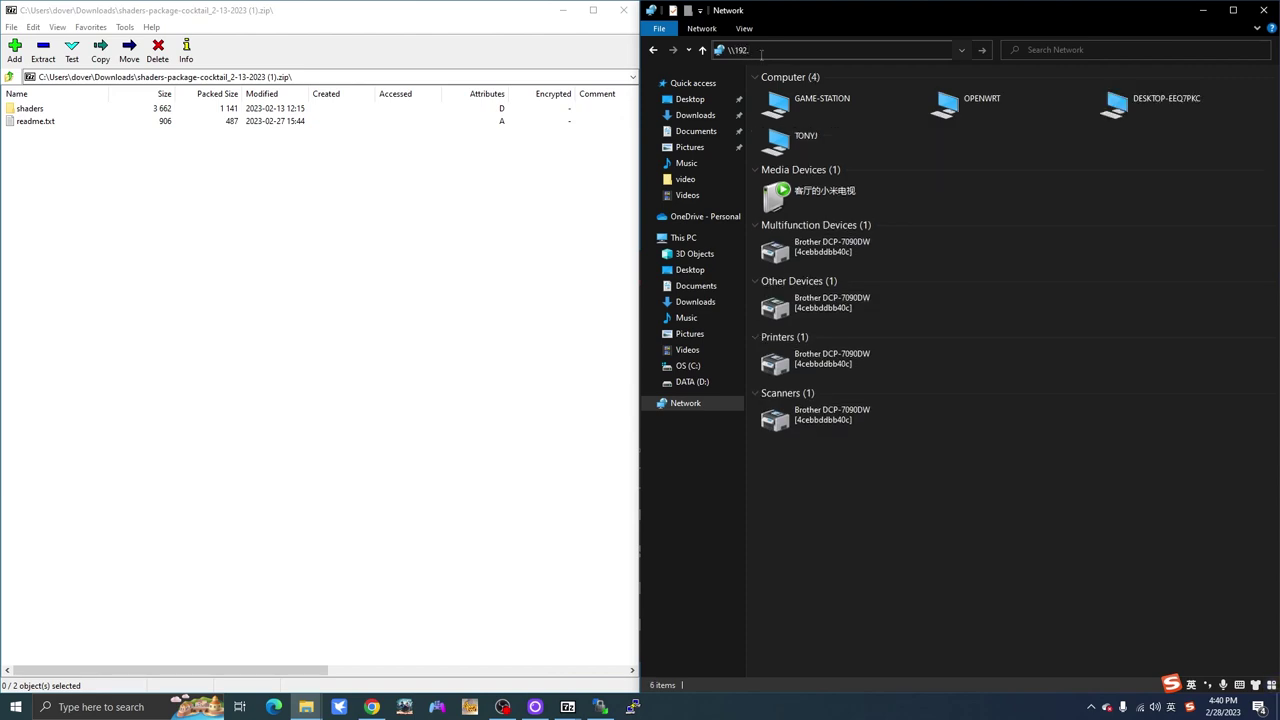
text(168.10.23)
key(Return)
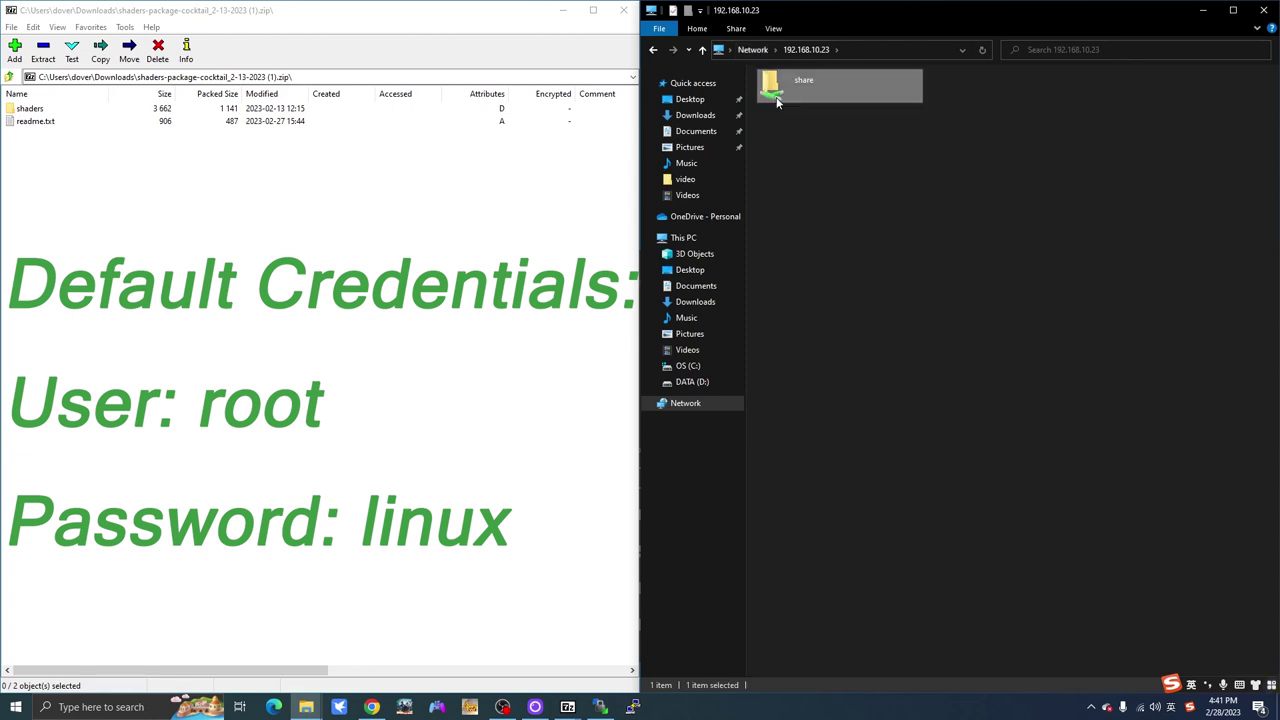
double_click(785, 85)
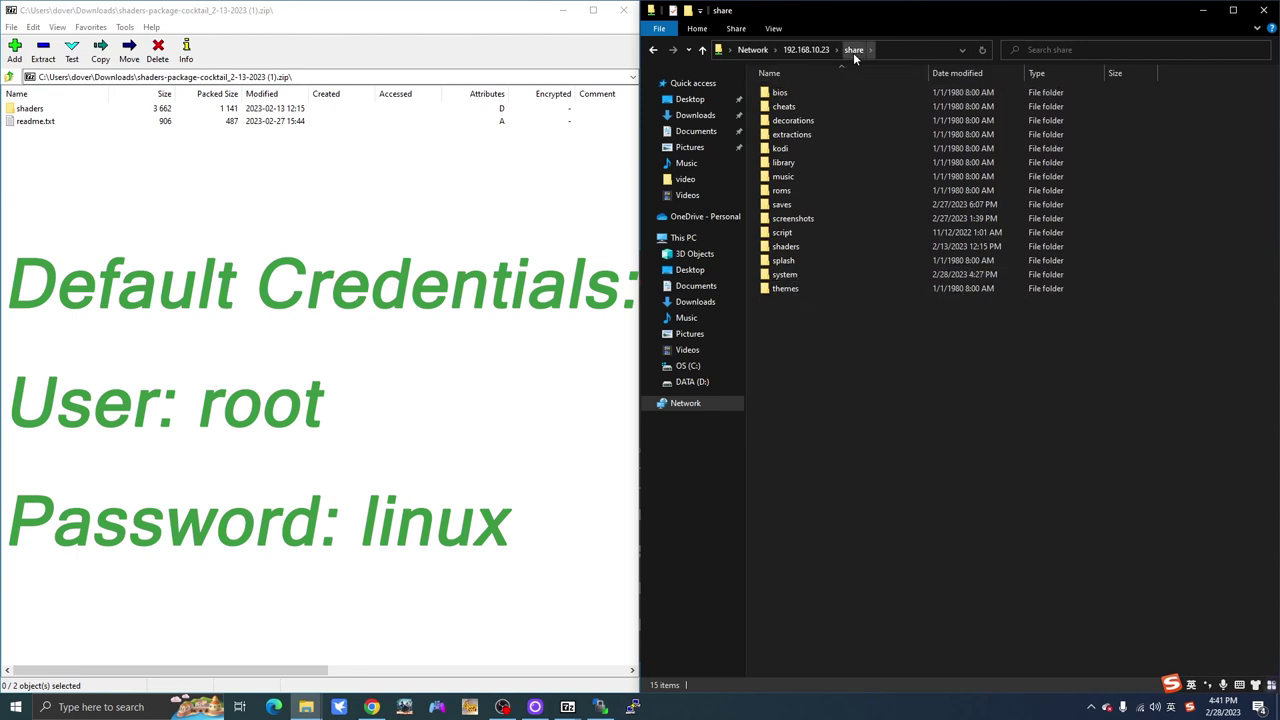
click(34, 110)
drag(34, 112, 844, 356)
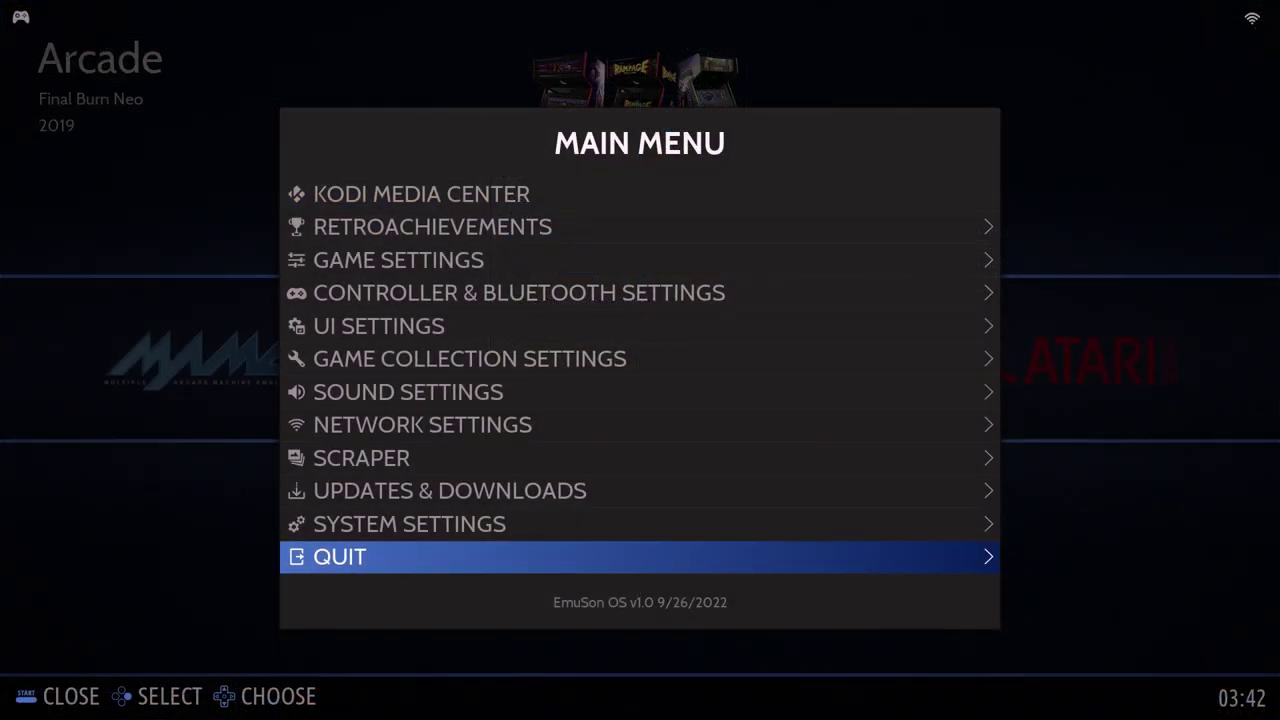
Restart EmuSon OS and open Game Settings from the main menu.
key(Return)
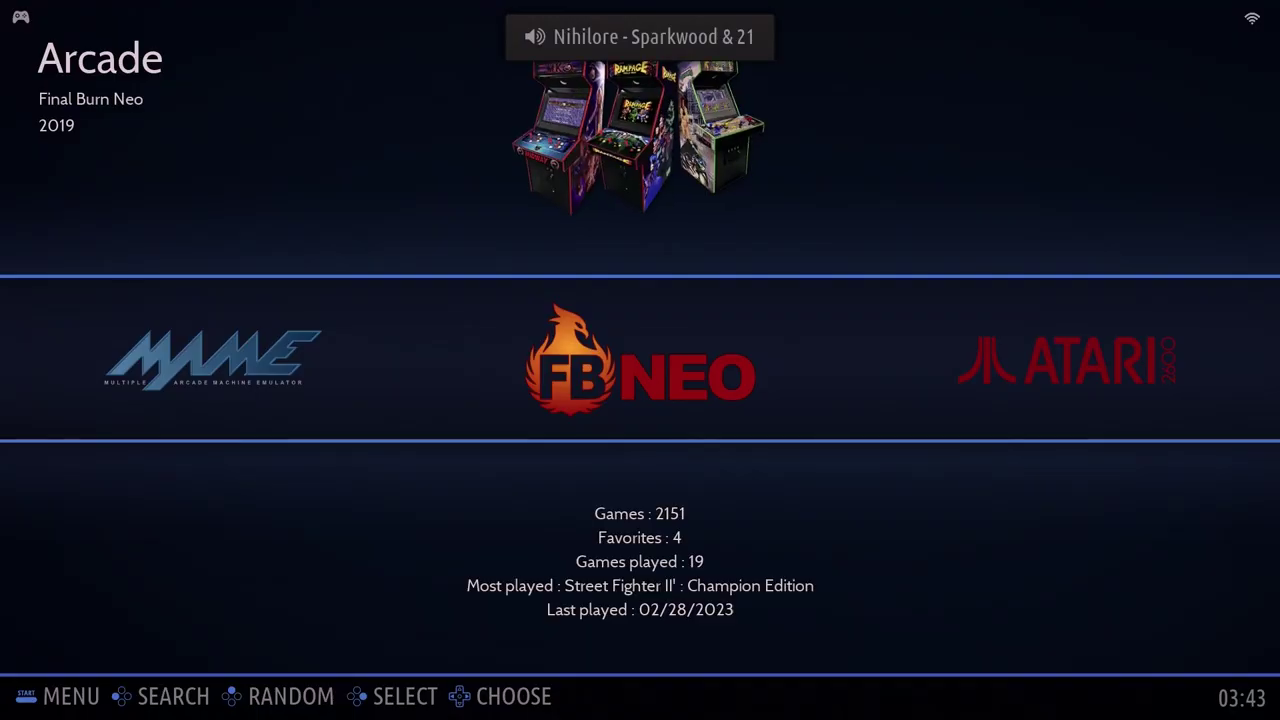
key(Return)
key(Down)
key(Down)
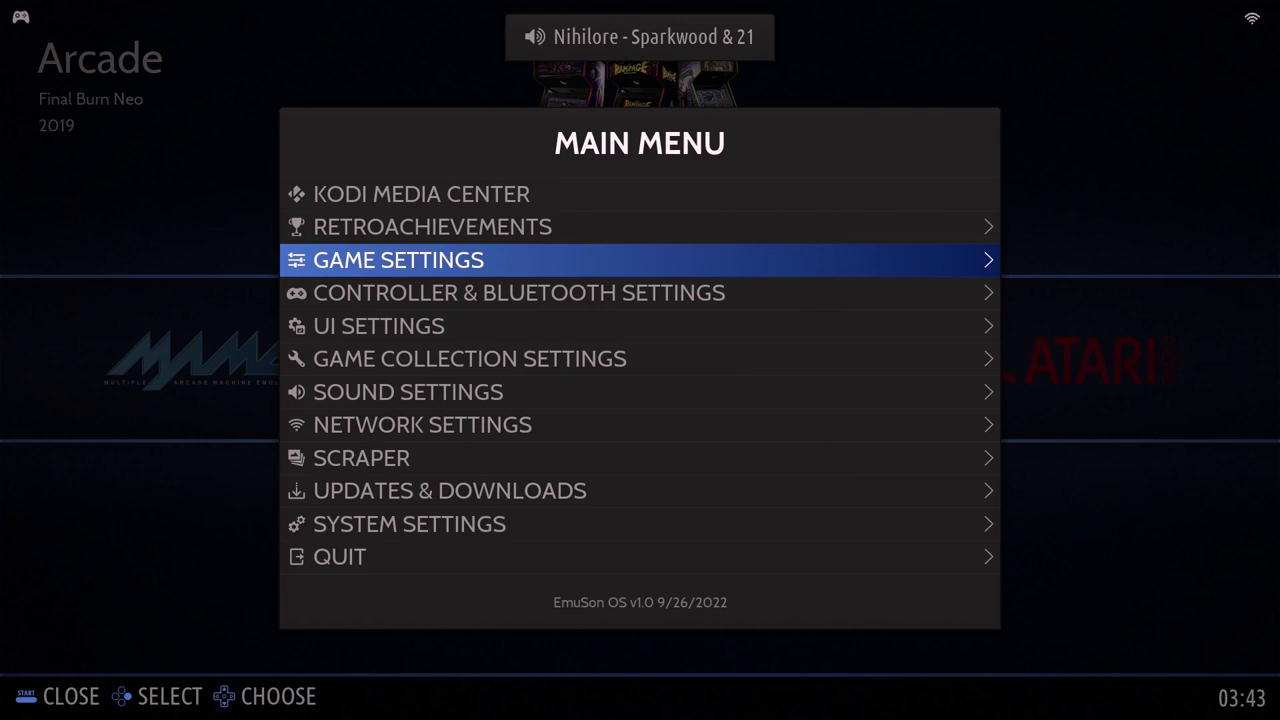
key(Return)
key(Down)
key(Down)
key(Down)
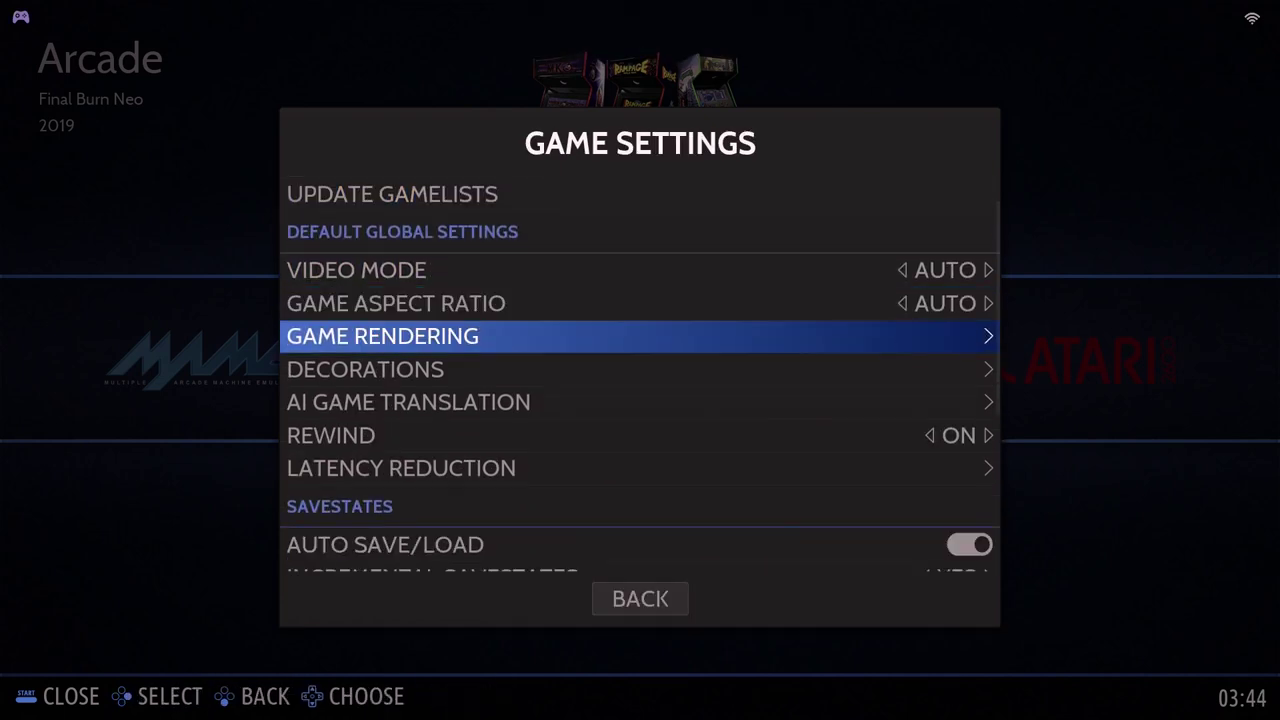
Confirm the Game Rendering shader set list offers COCKTAIL-PORTRAIT-HEAD2HEAD-SPLIT-SCREEN, then back out.
key(Return)
key(Return)
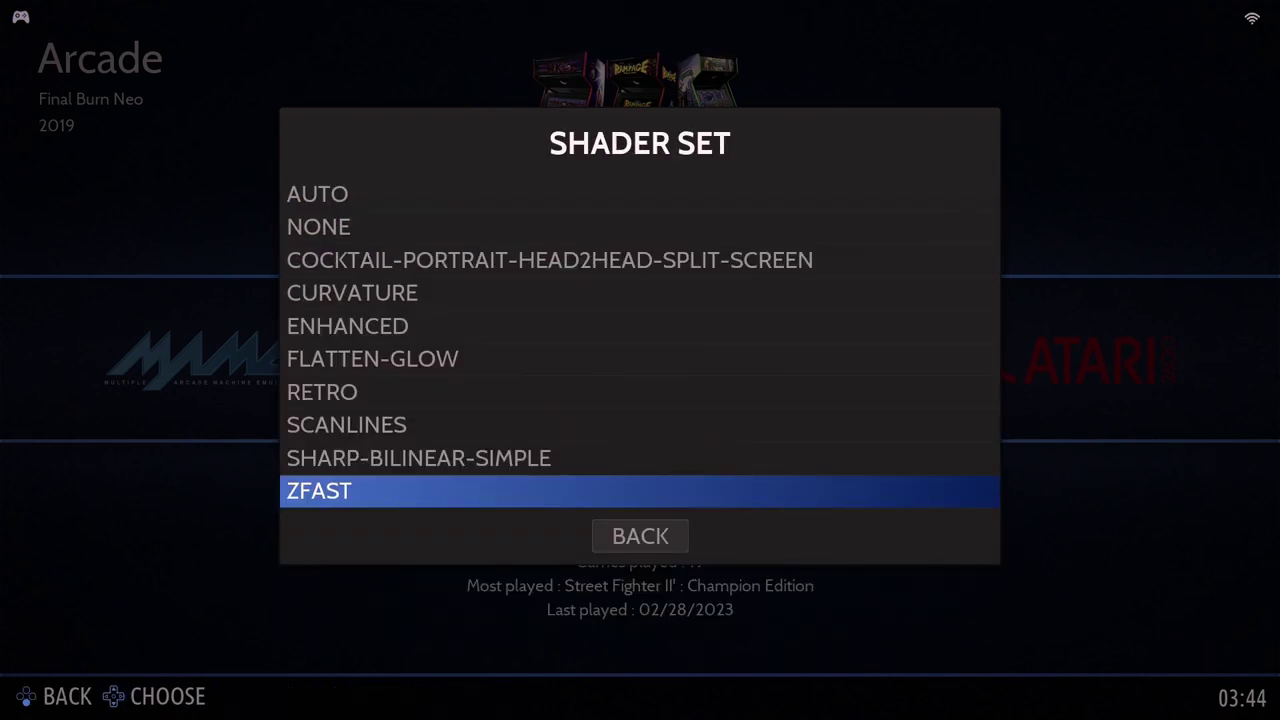
key(Up)
key(Up)
key(Up)
key(Up)
key(Up)
key(Up)
key(Up)
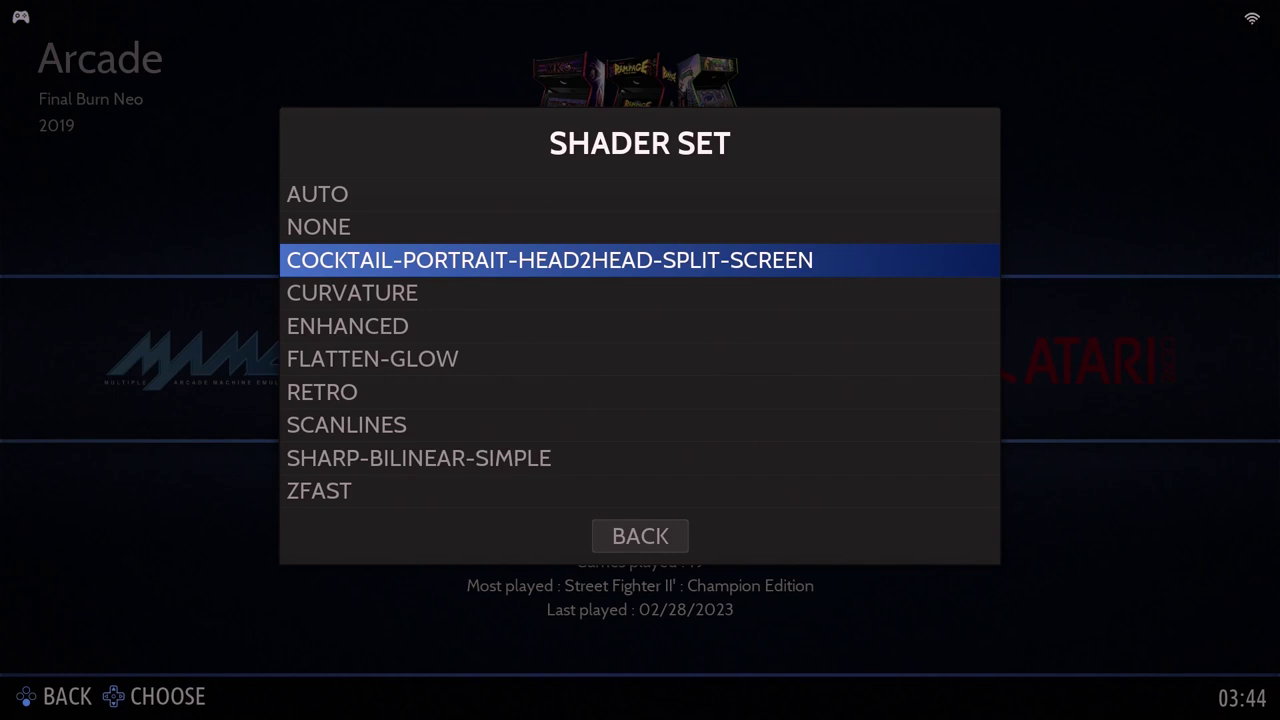
key(Escape)
key(Escape)
key(Escape)
key(Down)
Set System Settings > Screen Rotation to 90 DEGREES and close the settings.
key(Down)
key(Down)
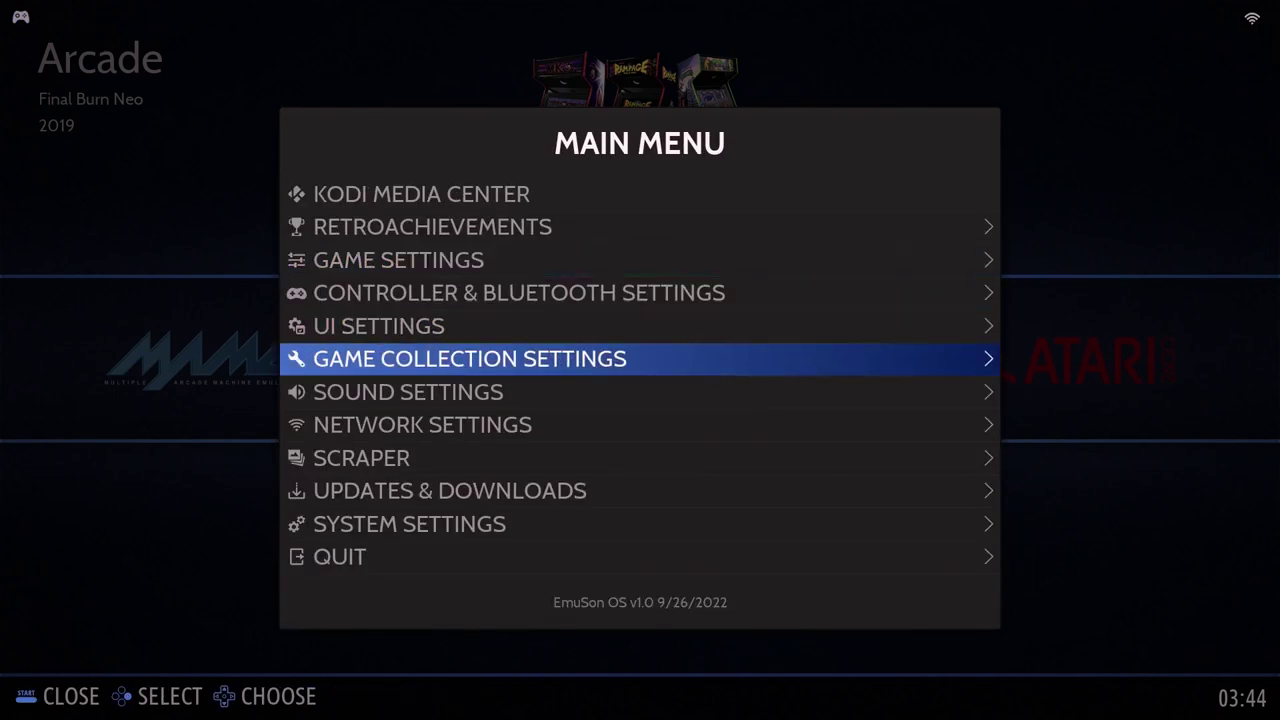
key(Down)
key(Down)
key(Down)
key(Down)
key(Down)
key(Return)
key(Down)
key(Down)
key(Down)
key(Down)
key(Down)
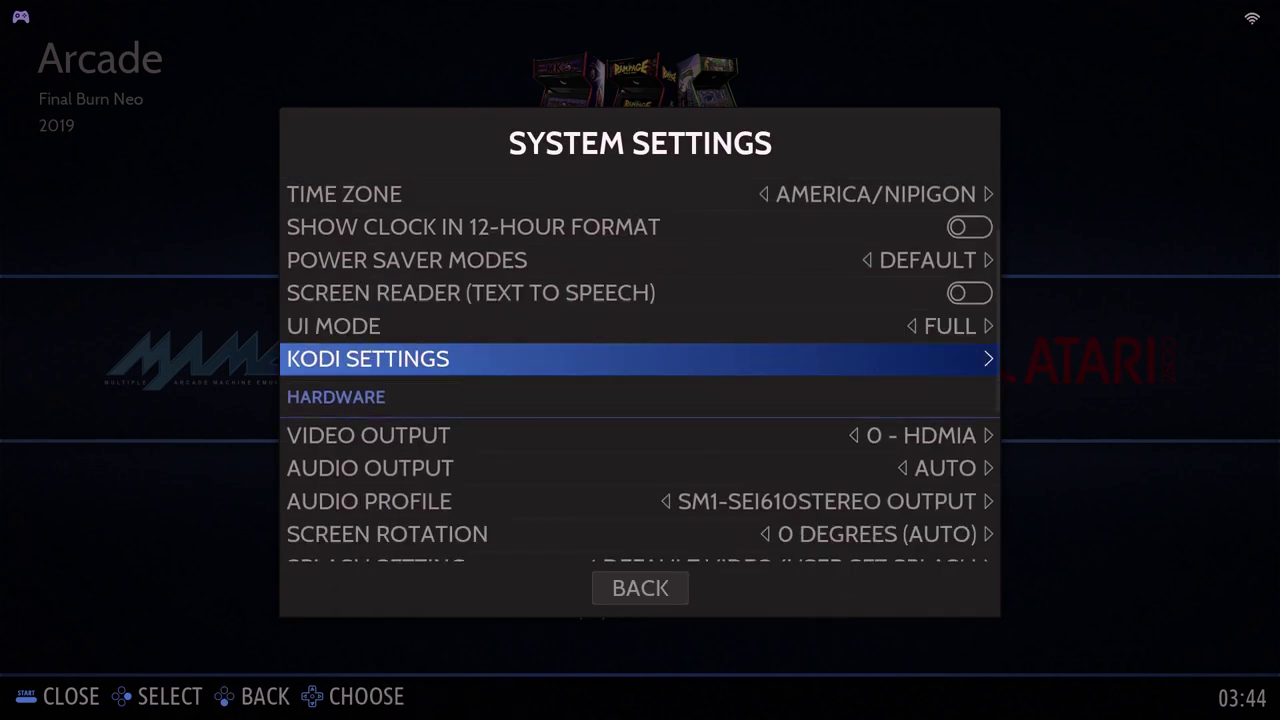
key(Down)
key(Down)
key(Down)
key(Down)
key(Return)
key(Down)
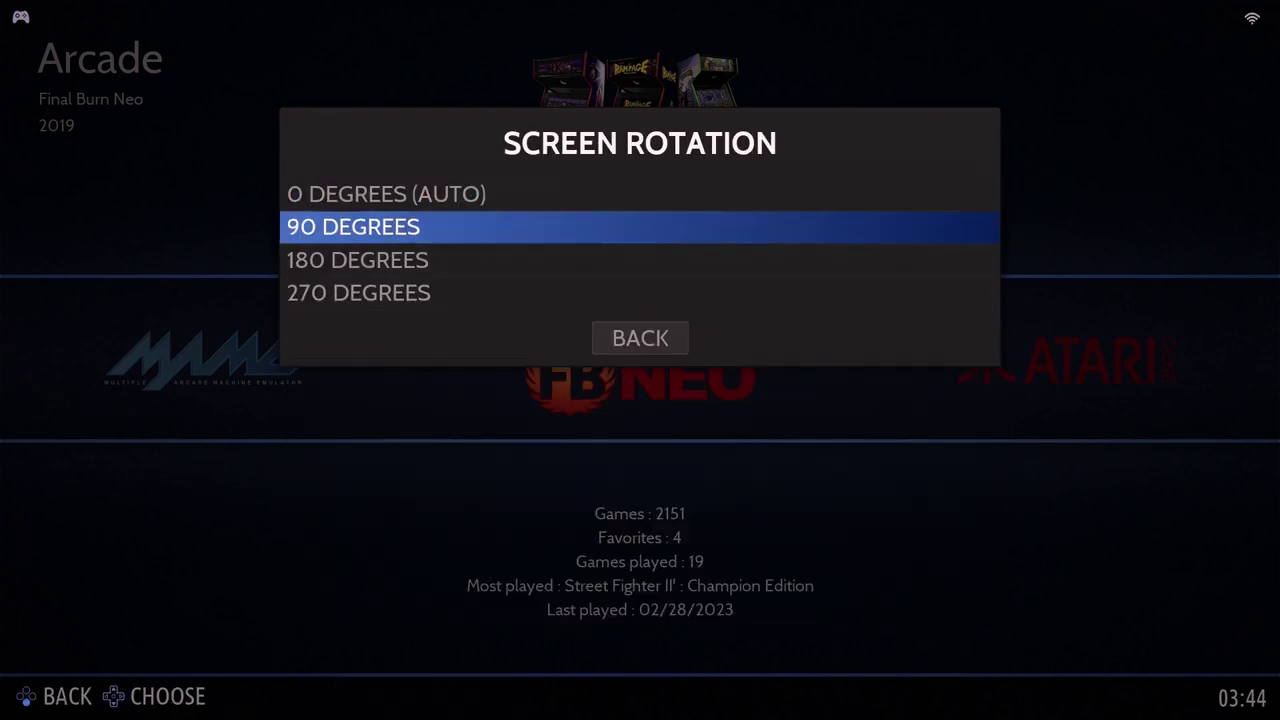
key(Return)
key(Escape)
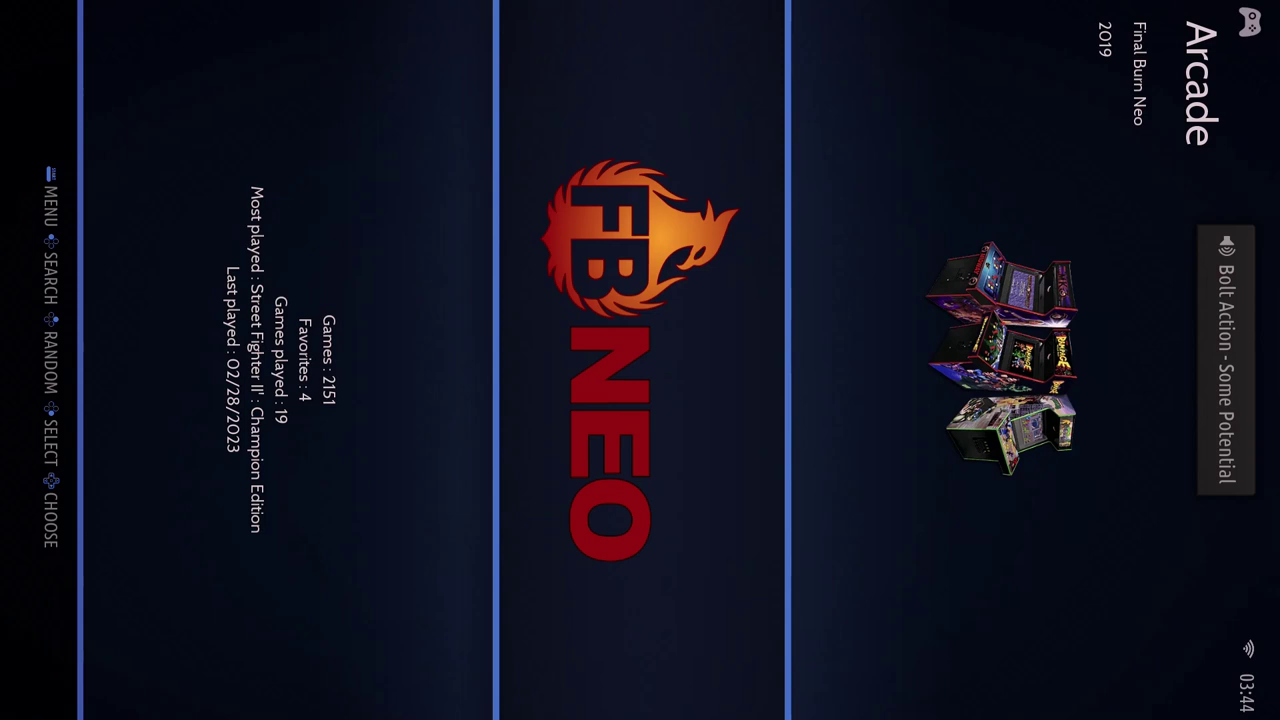
Open Advanced Game Options for Street Fighter II': Champion Edition in the FB Neo list.
key(Return)
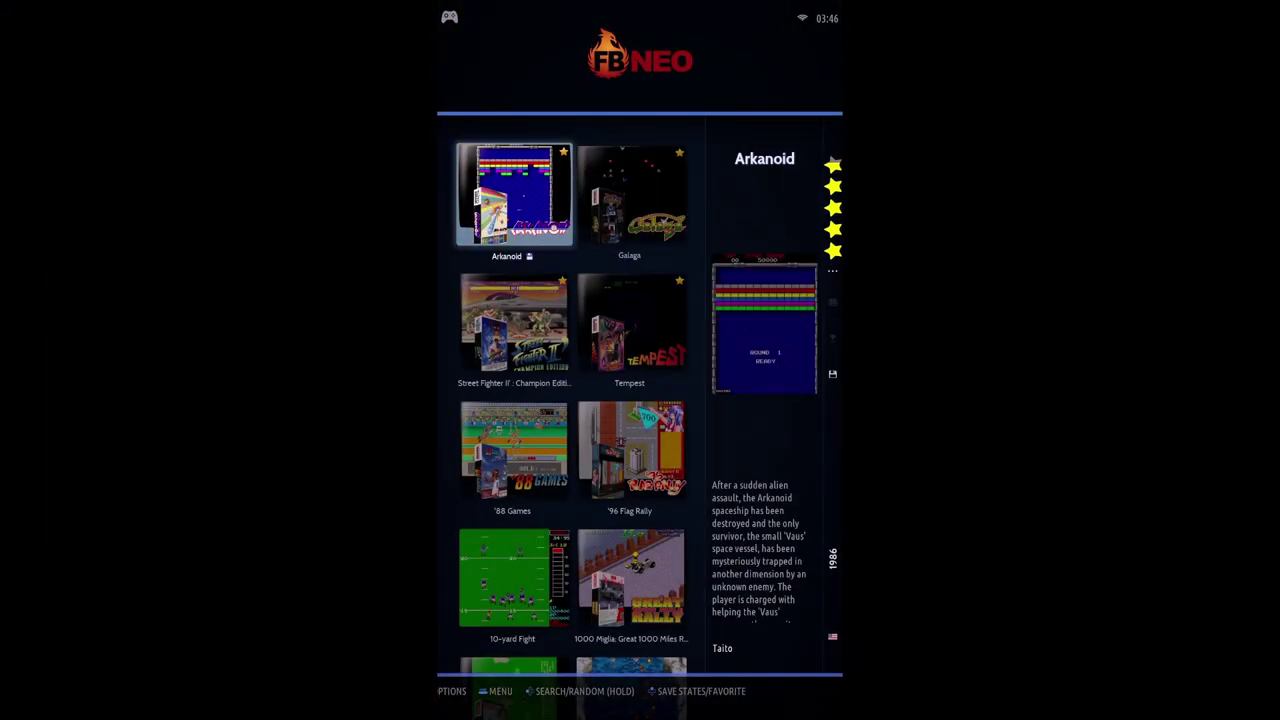
key(Down)
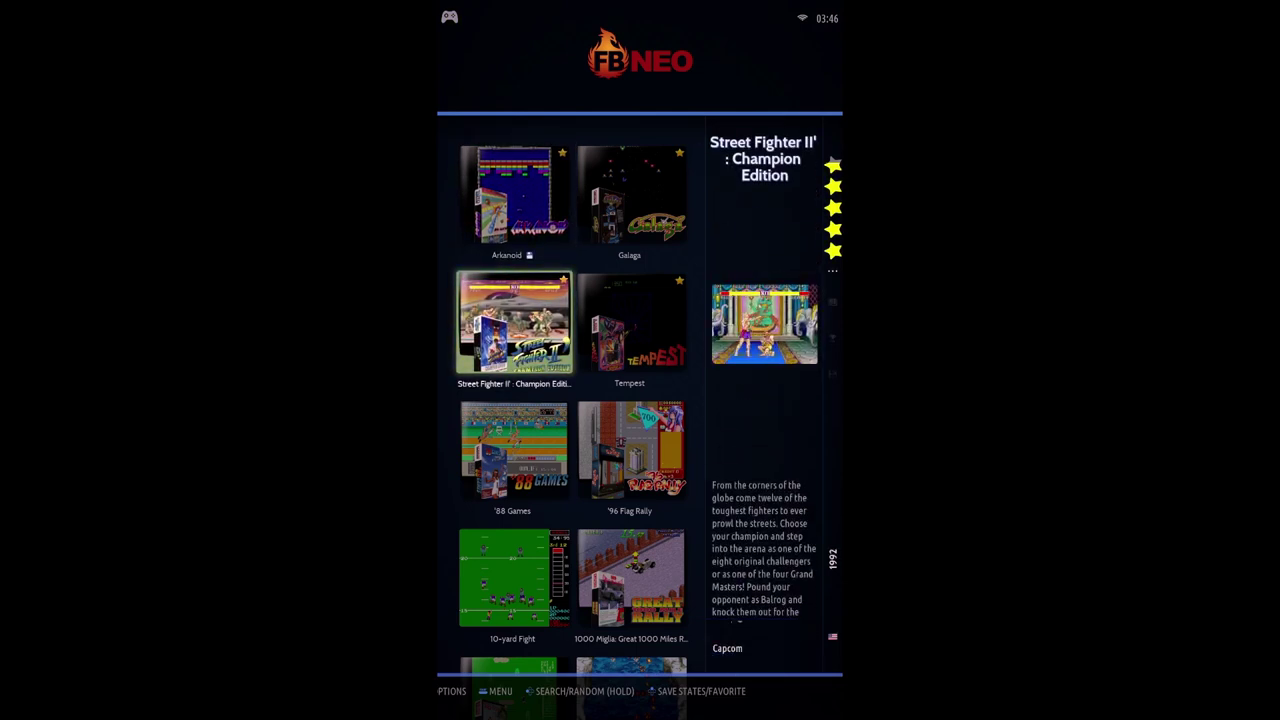
key(F2)
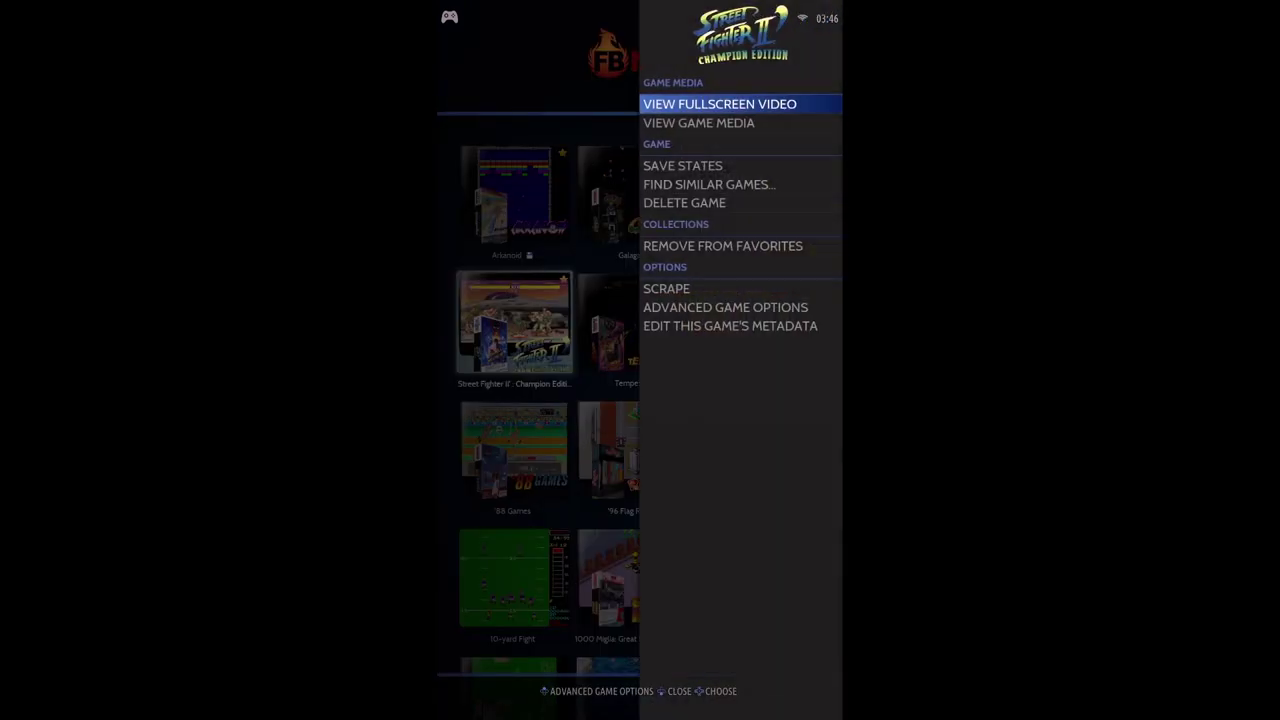
key(Up)
key(Up)
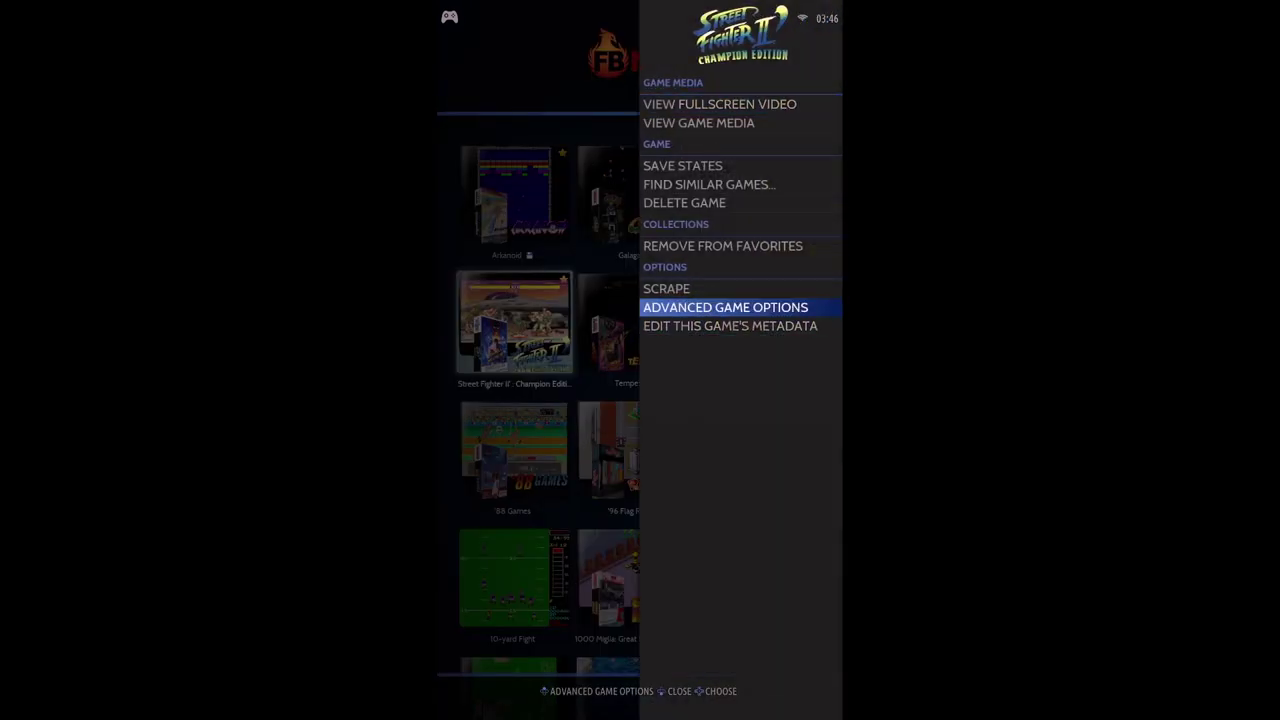
key(Return)
Set its Game Rendering shader set to COCKTAIL-PORTRAIT-HEAD2HEAD-SPLIT-SCREEN and launch the game.
key(Down)
key(Down)
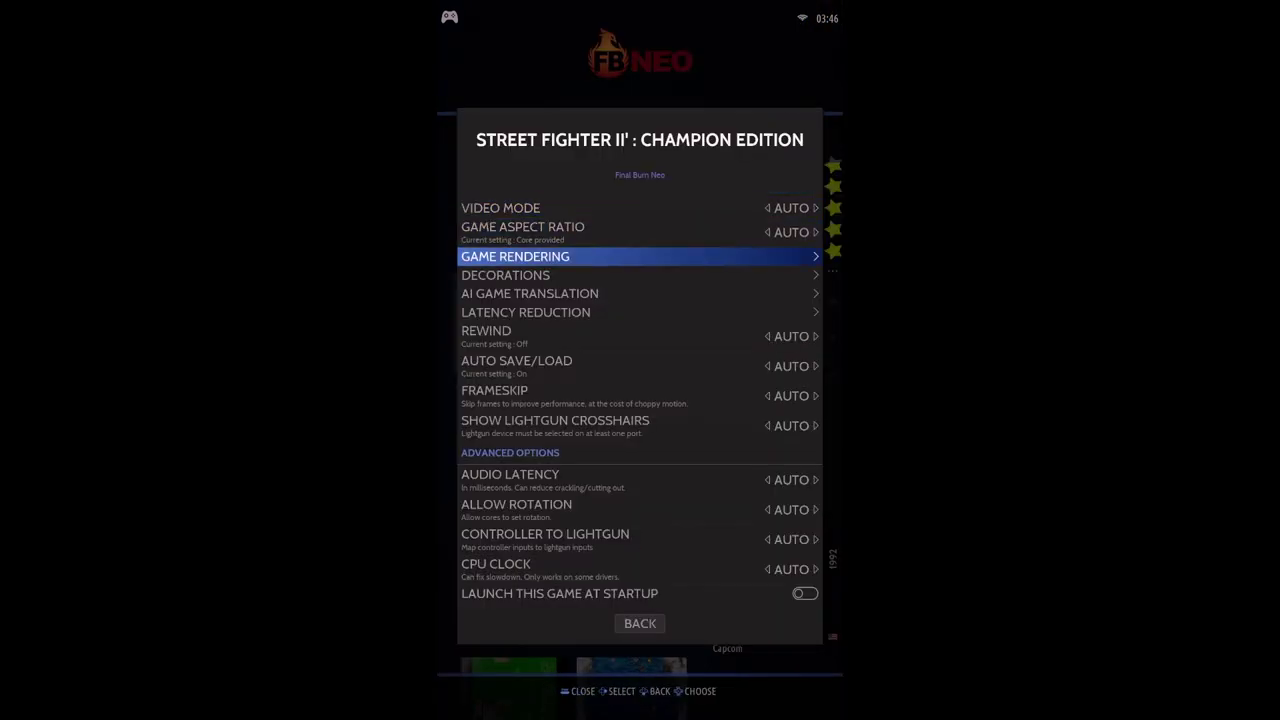
key(Return)
key(Return)
key(Down)
key(Down)
key(Return)
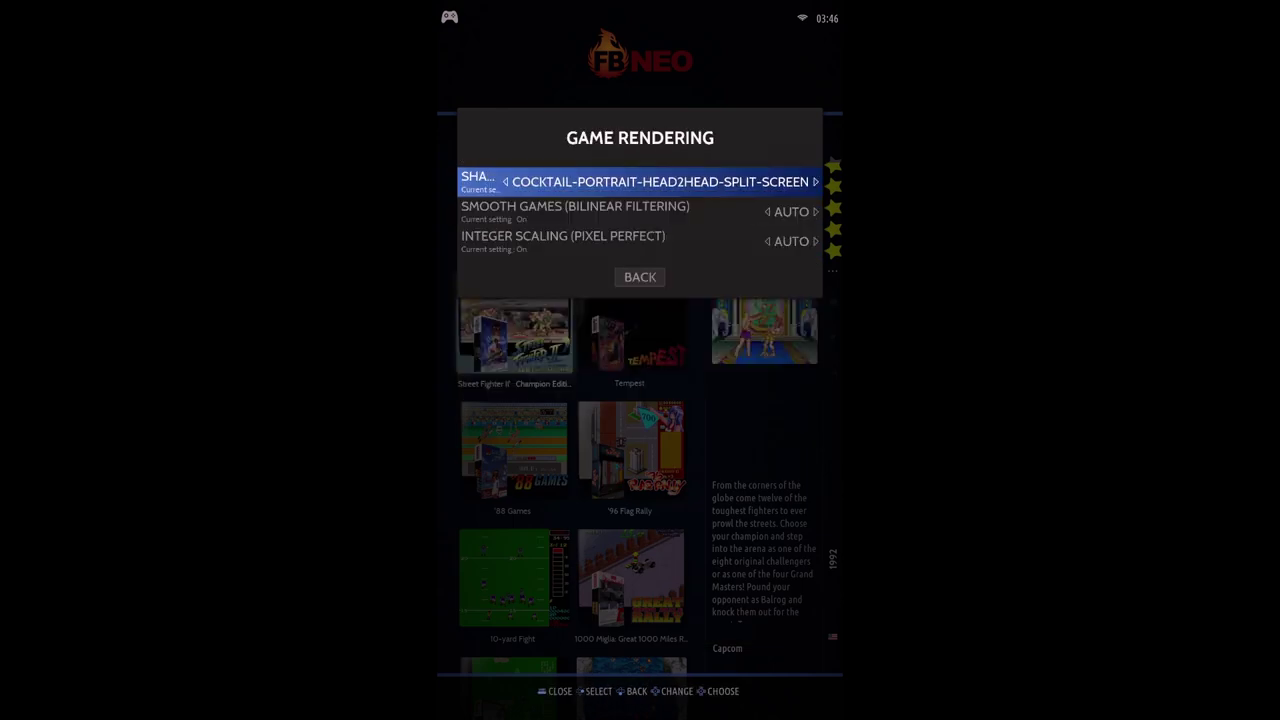
key(Escape)
key(Escape)
key(Return)
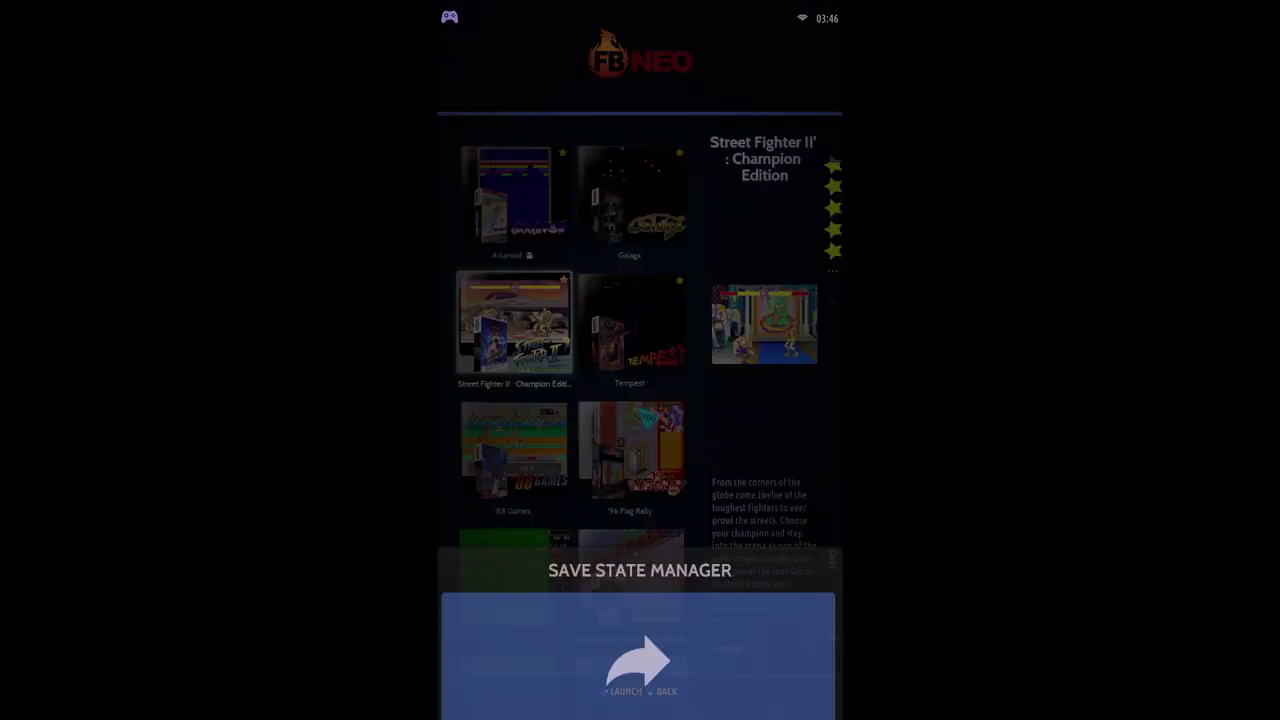
key(Return)
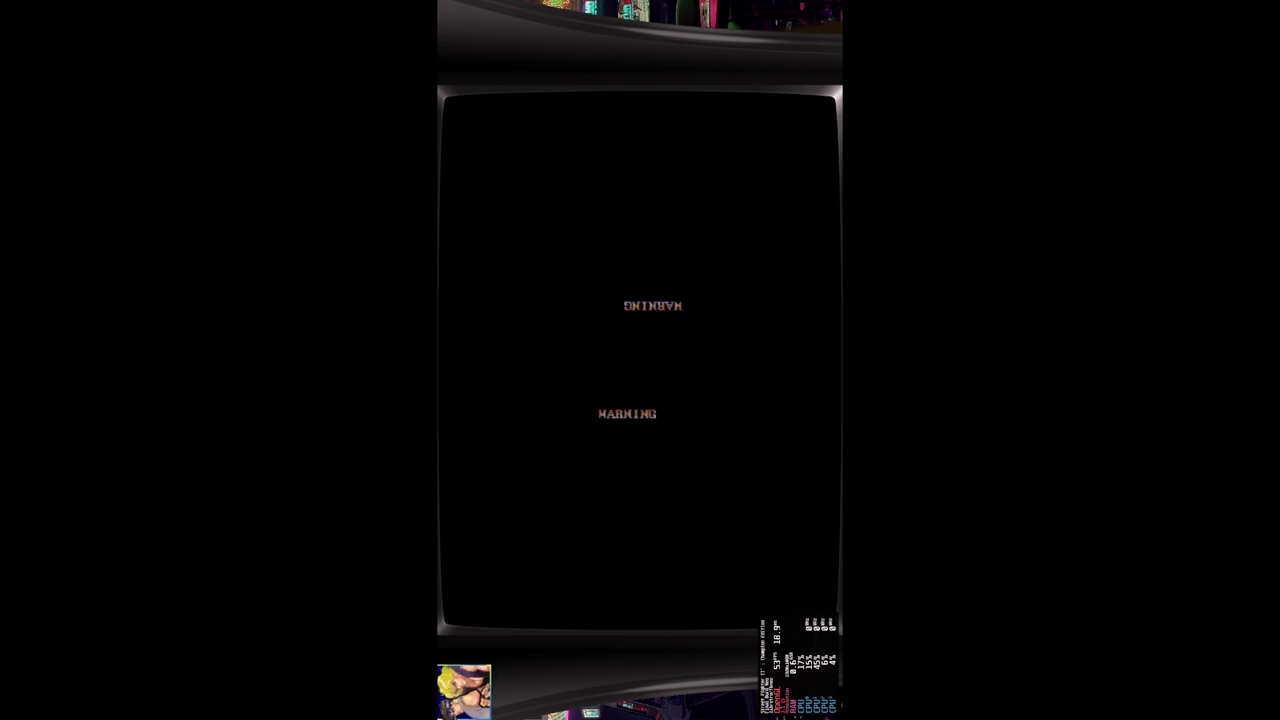
Quit the running game and open Street Fighter II's Advanced Game Options.
key(Return)
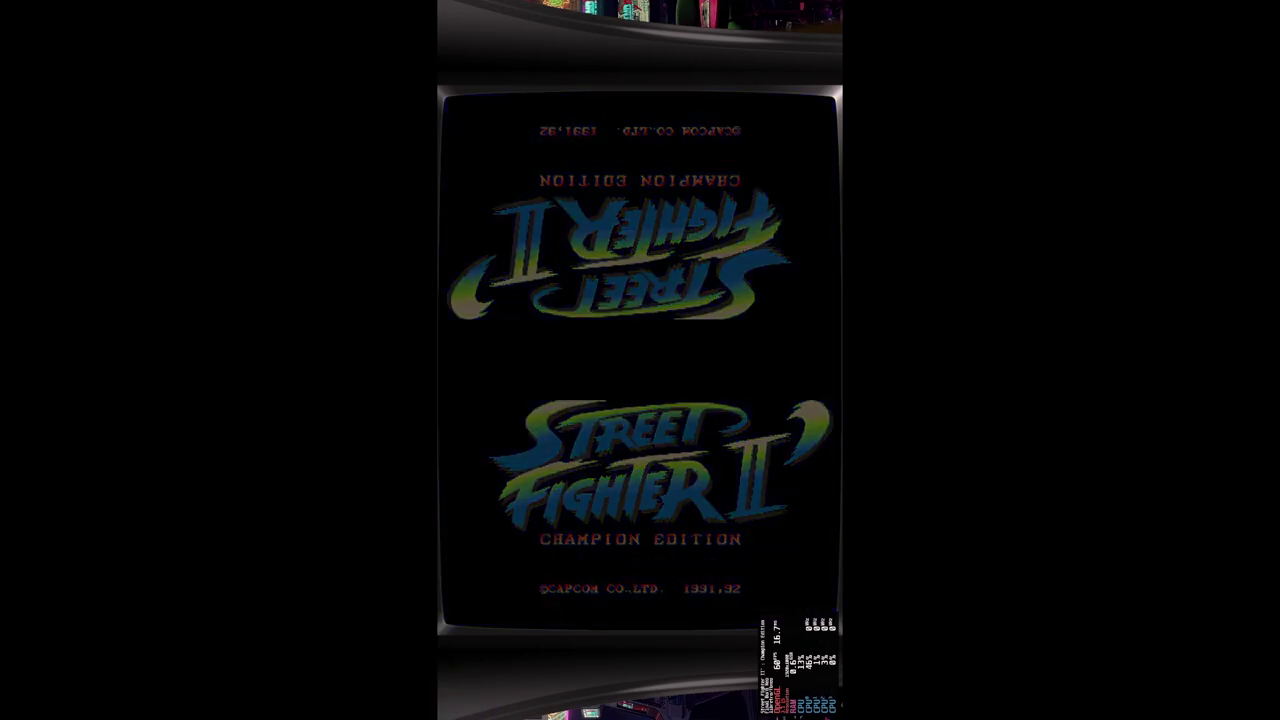
key(Escape)
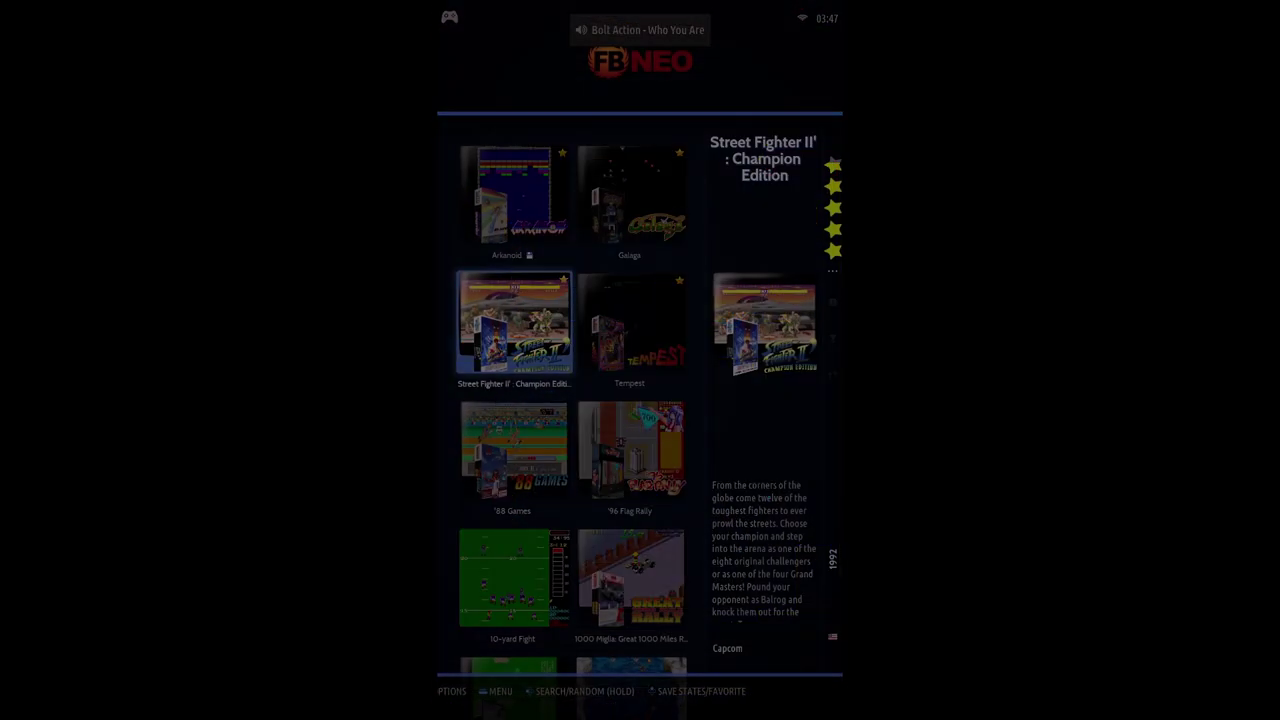
key(F1)
key(Up)
key(Up)
key(Return)
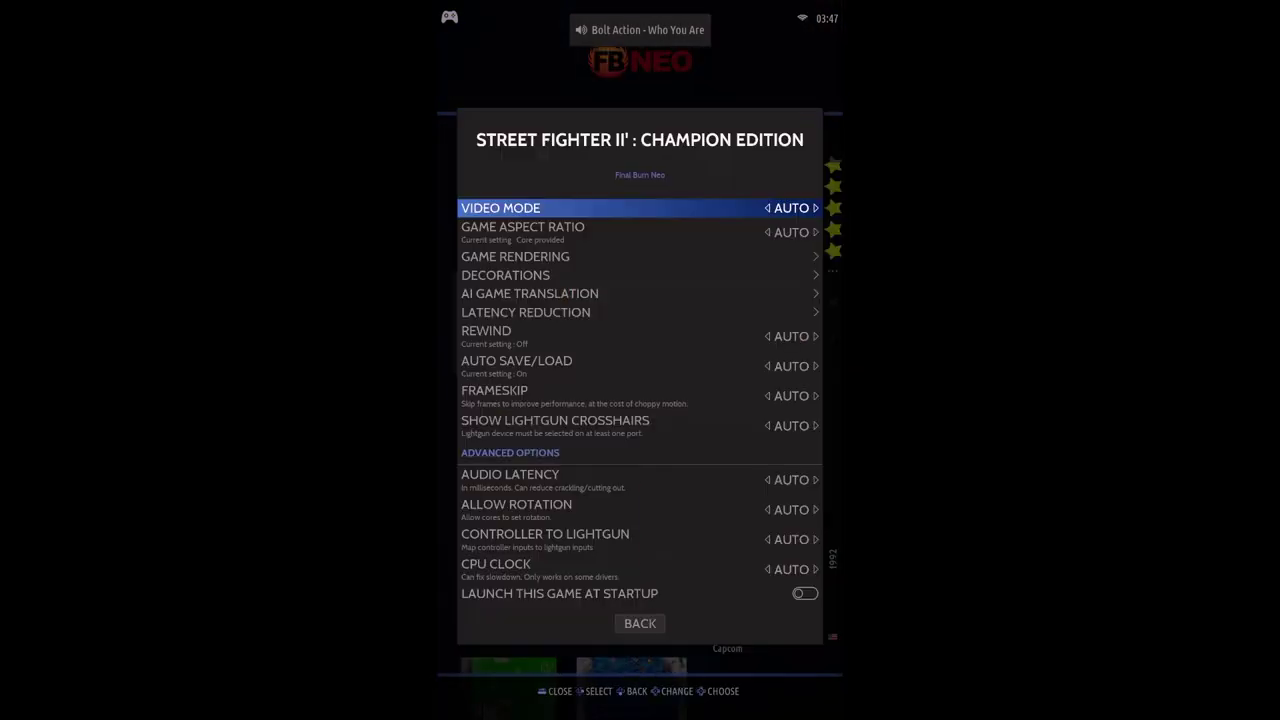
Set the game's Decoration Set to NONE.
key(Down)
key(Down)
key(Down)
key(Return)
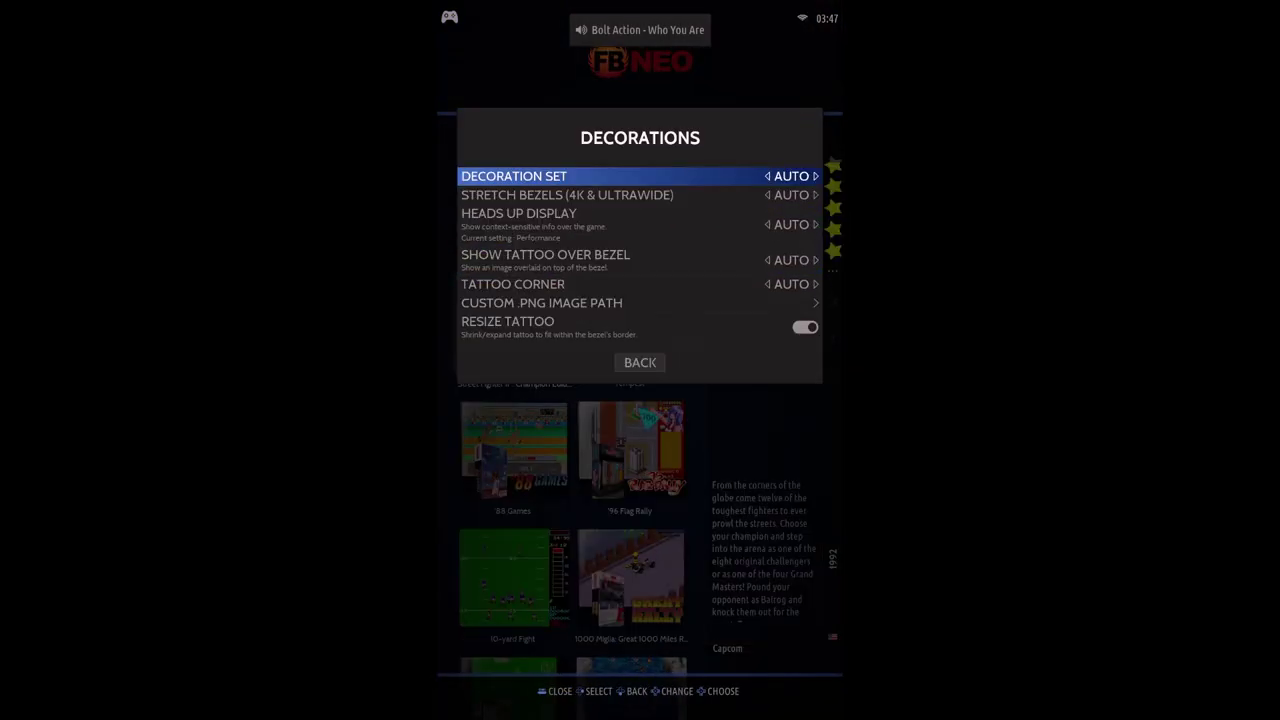
key(Return)
key(Down)
key(Return)
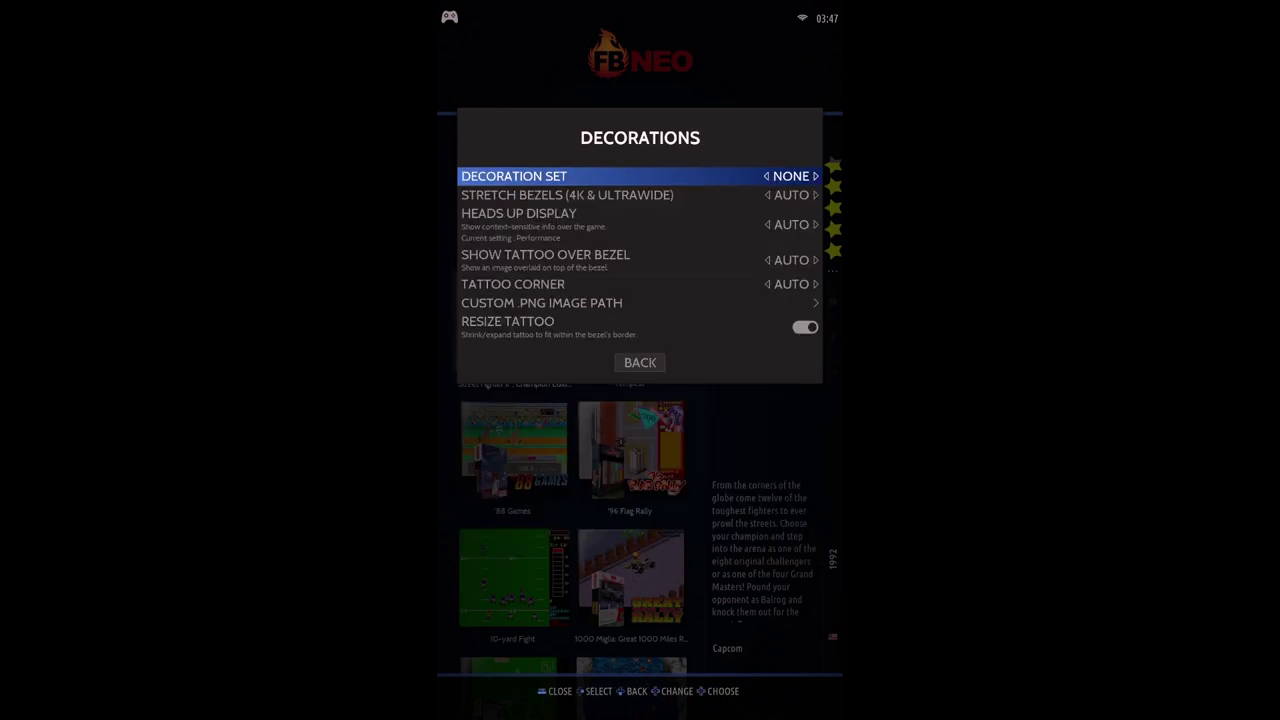
key(Escape)
Turn Integer Scaling OFF under Game Rendering.
key(Up)
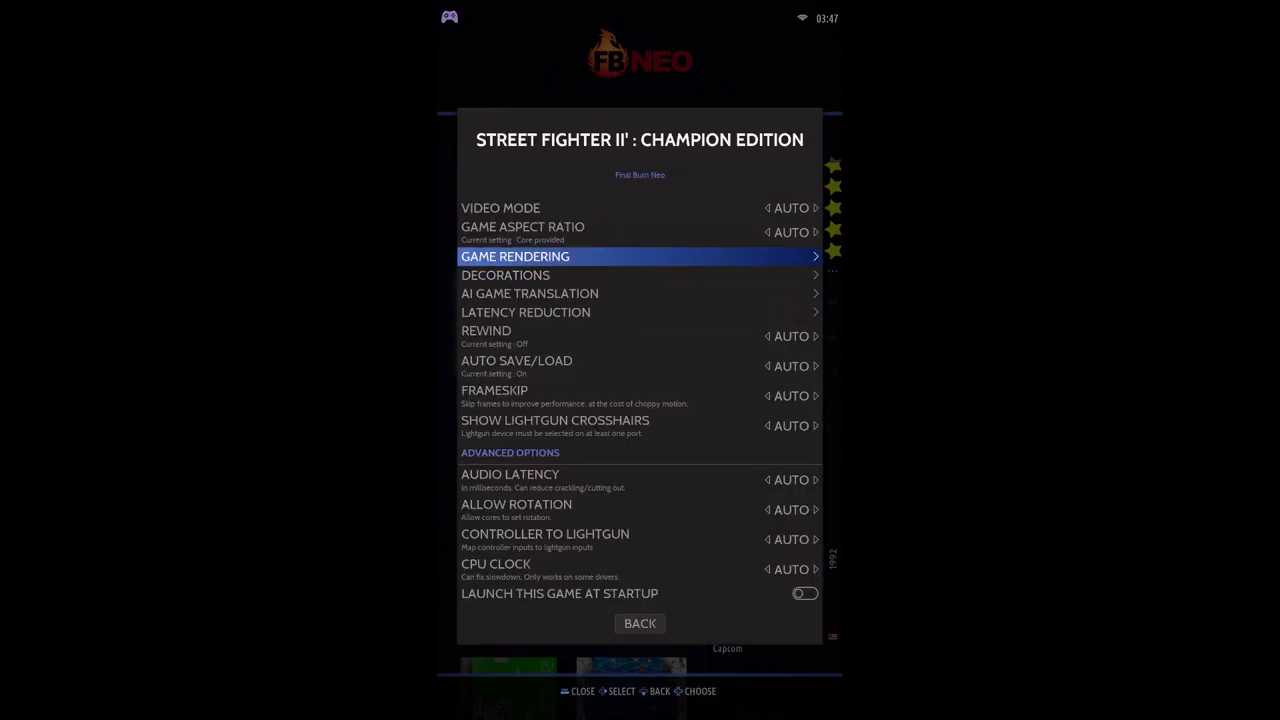
key(Return)
key(Down)
key(Down)
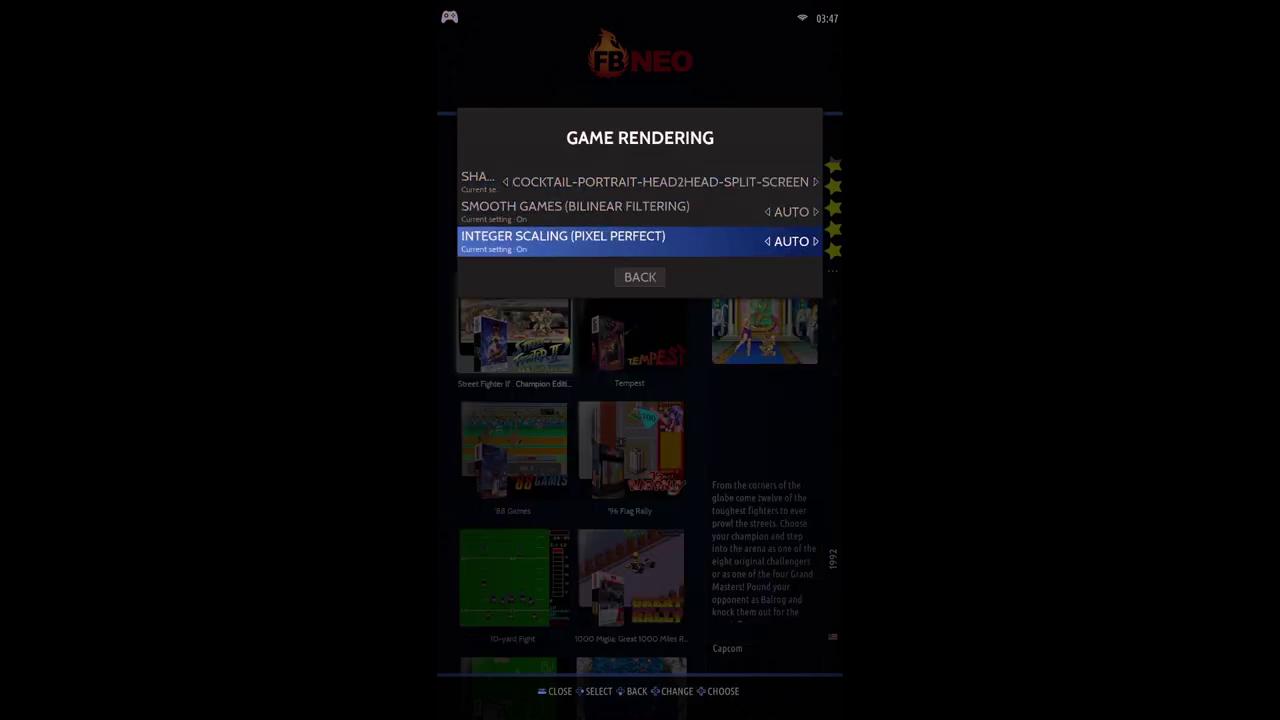
key(Return)
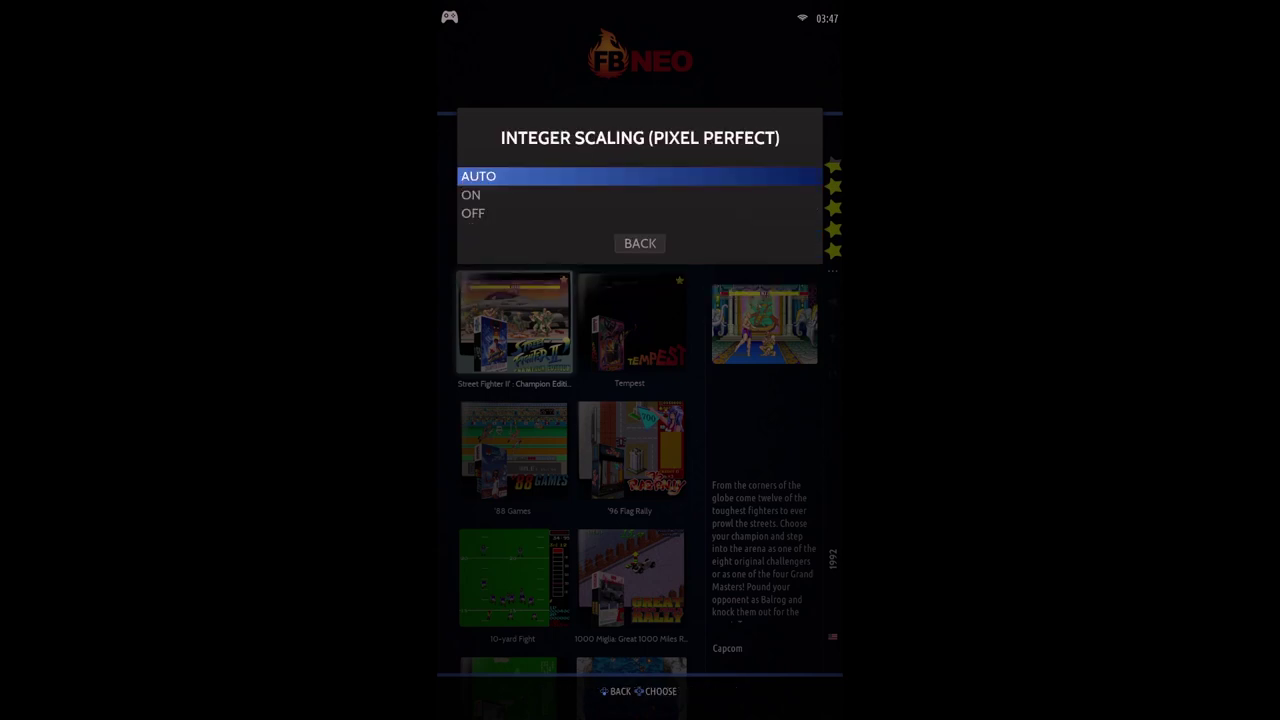
key(Down)
key(Down)
key(Return)
key(Escape)
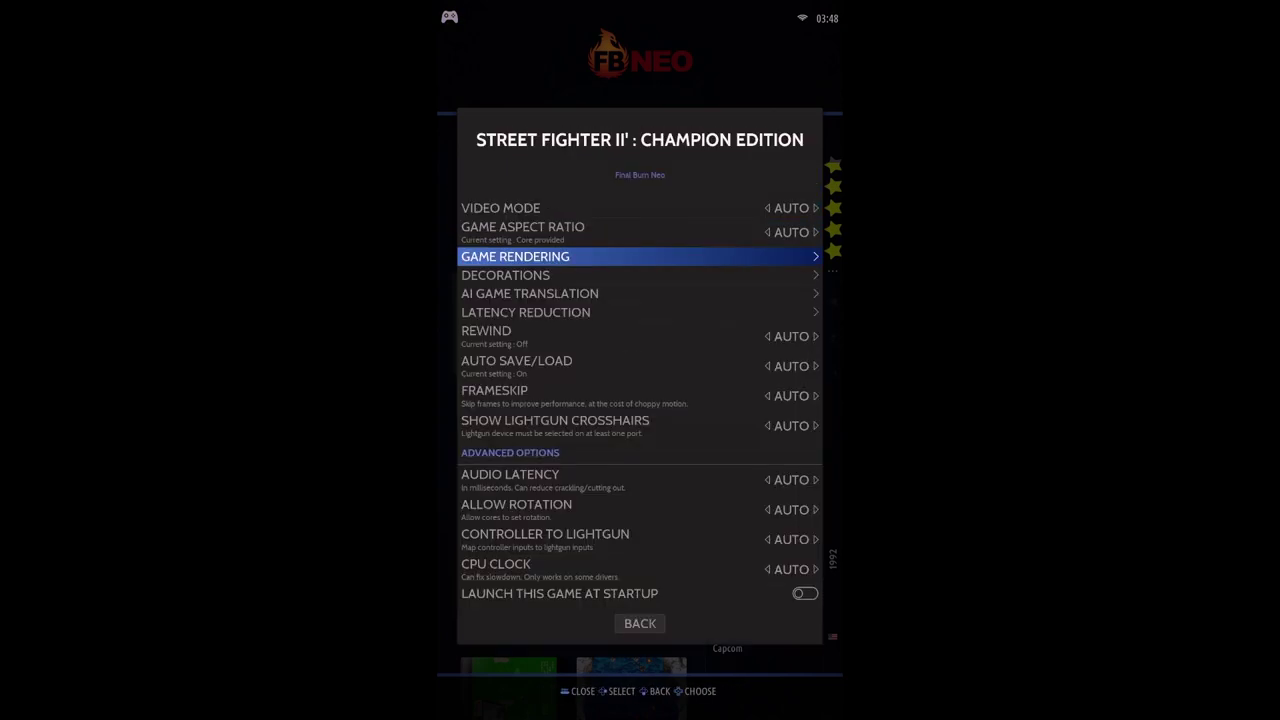
Set the Game Aspect Ratio to FULL.
key(Up)
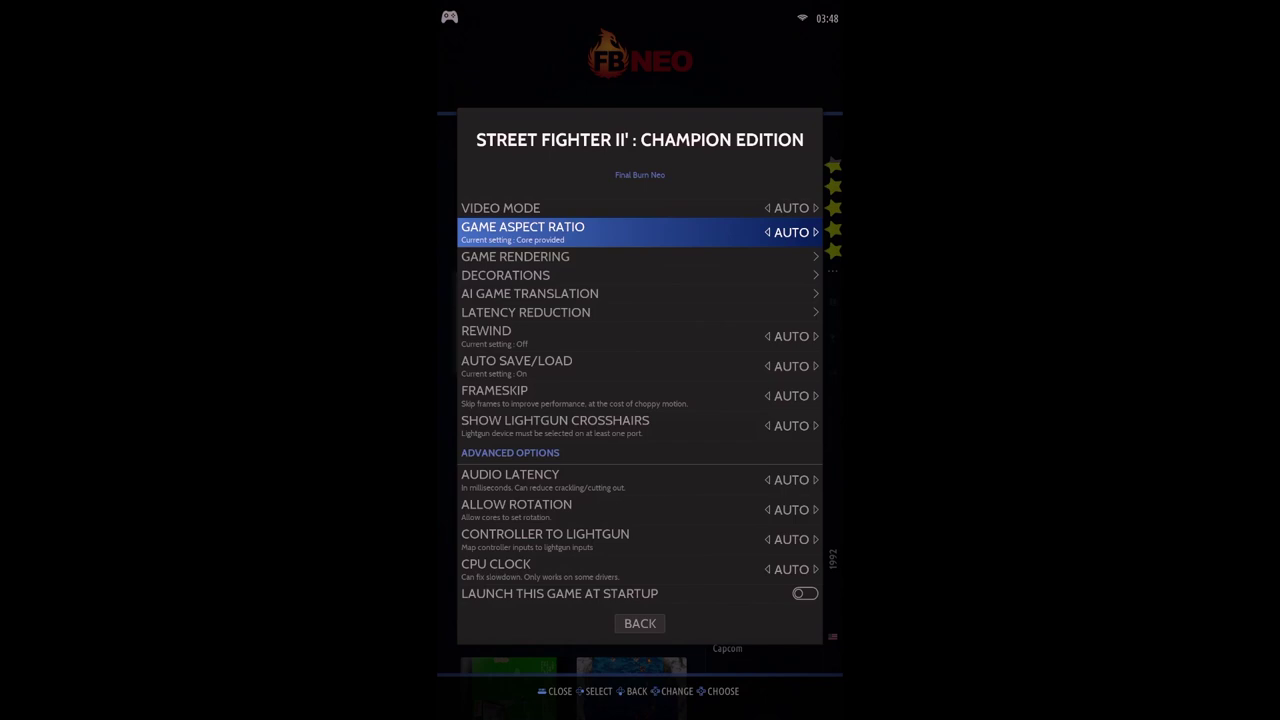
key(Return)
key(Down)
key(Down)
key(Down)
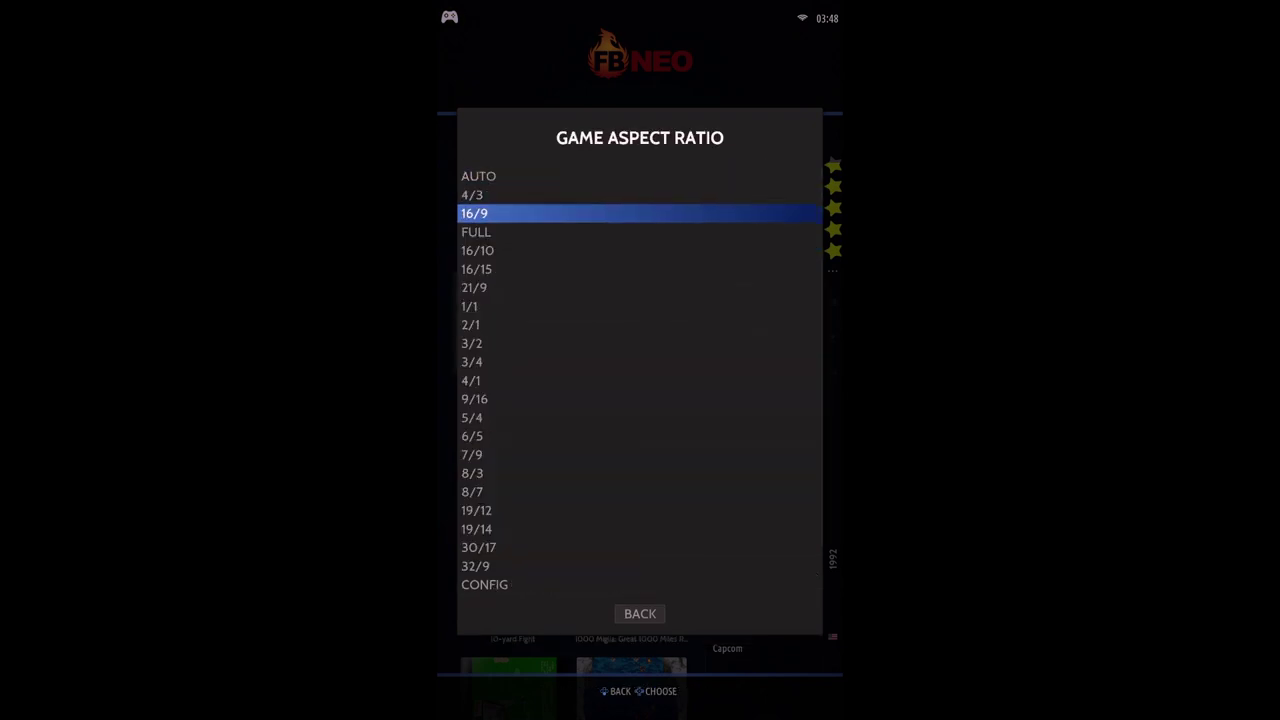
key(Return)
Launch Street Fighter II with Start New Game and skip to player select.
key(Escape)
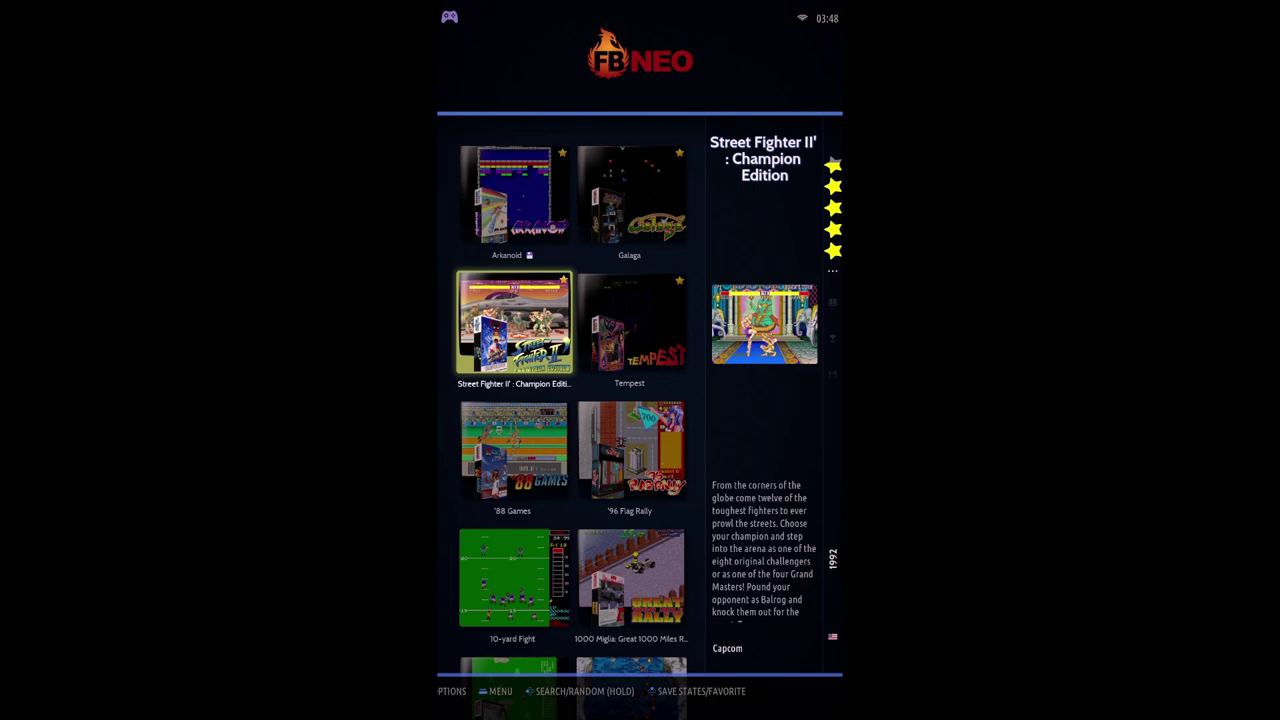
key(Return)
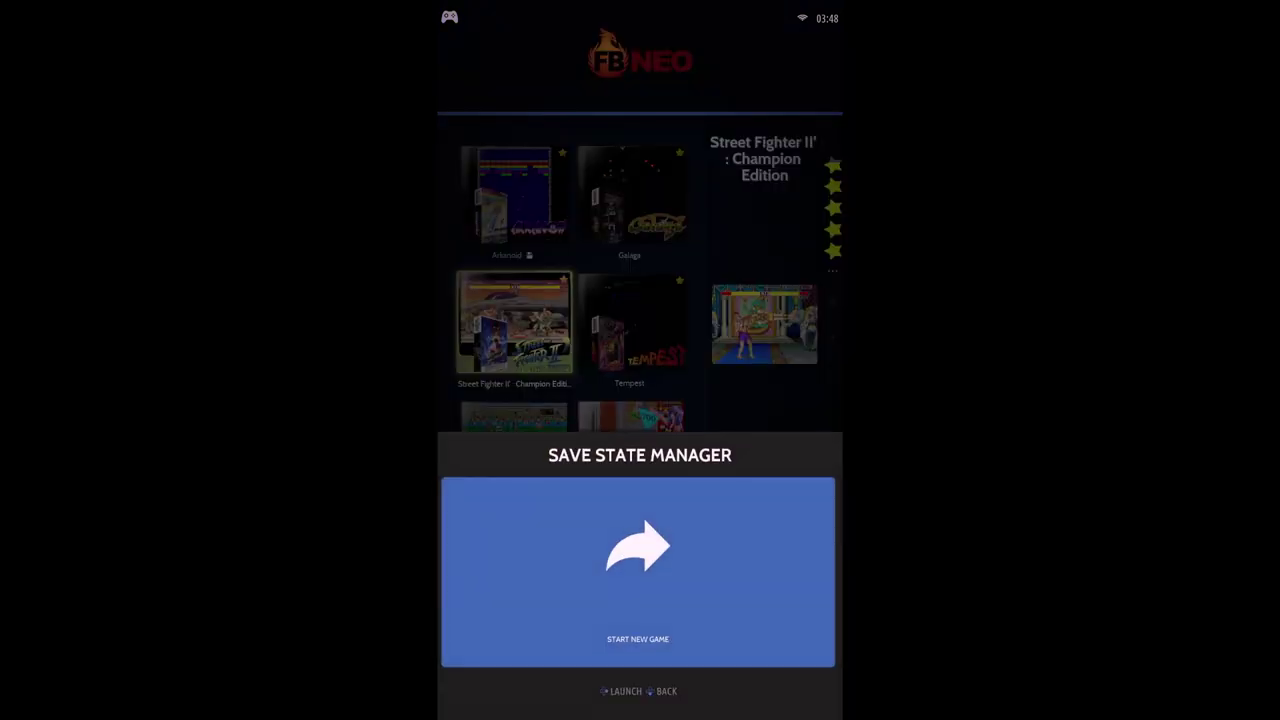
key(Return)
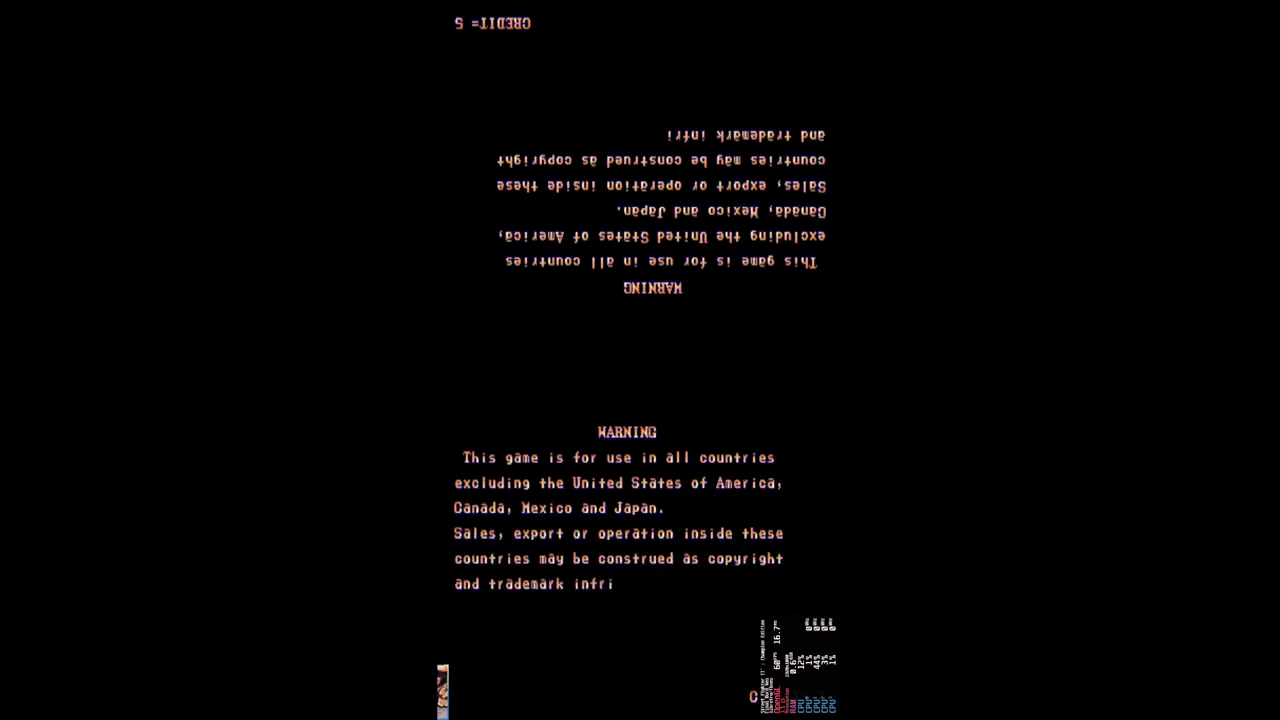
key(Return)
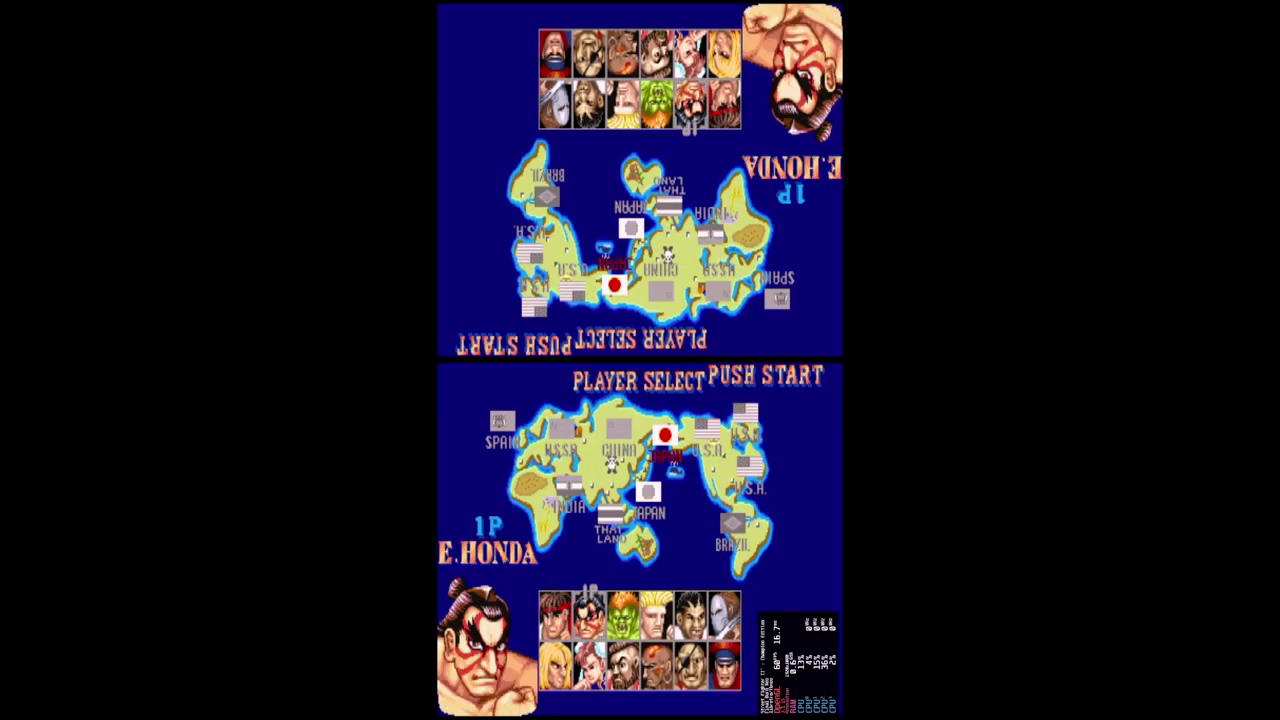
Pick E. Honda and attack Dhalsim with a sumo headbutt.
key(x)
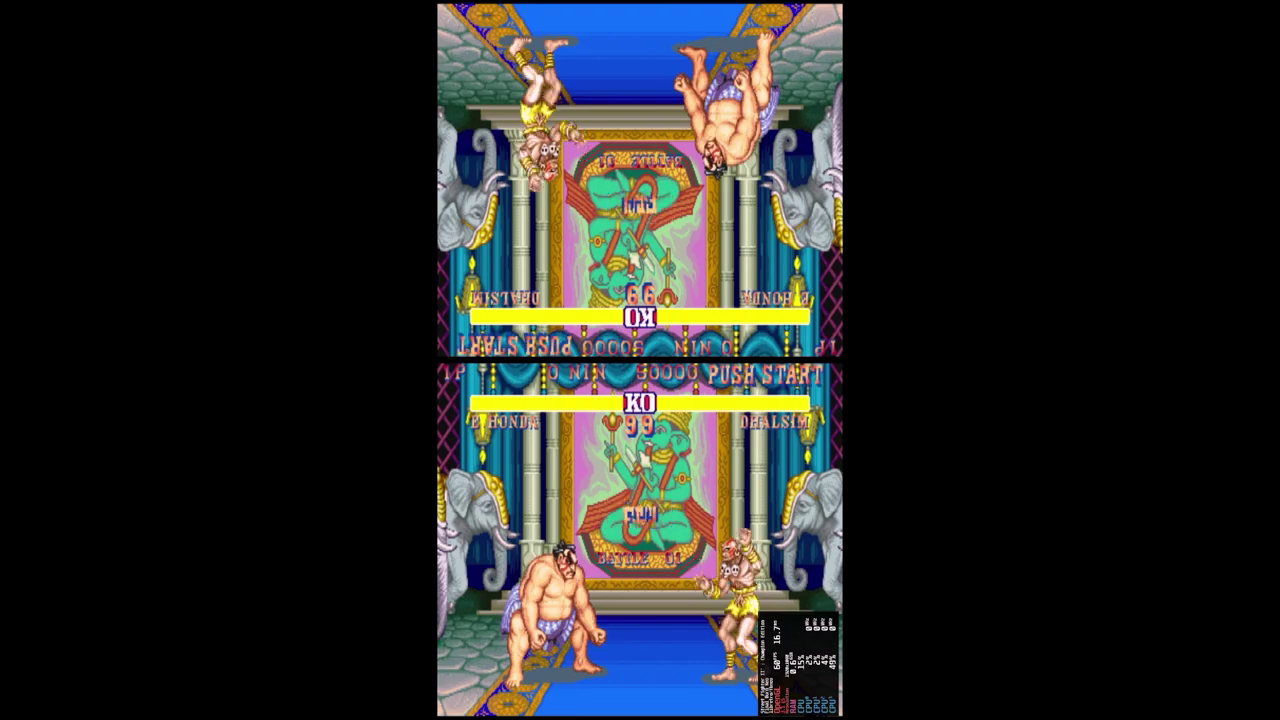
key(Right)
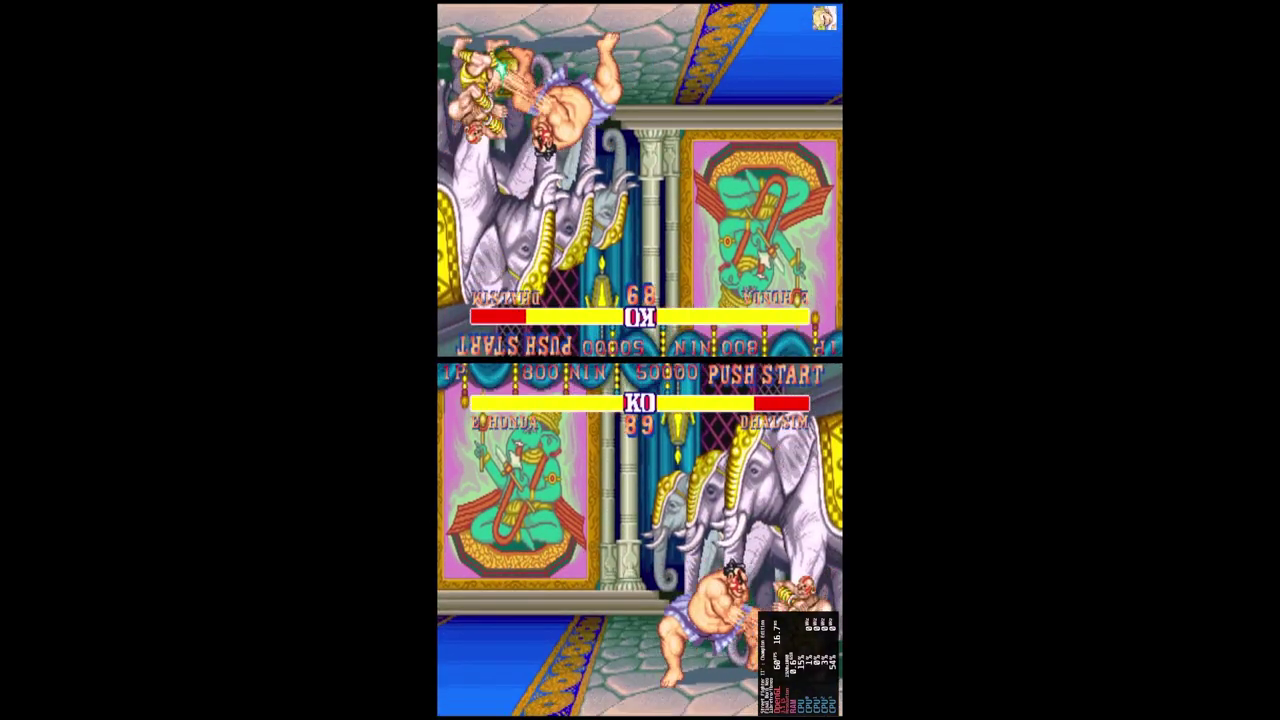
key(x)
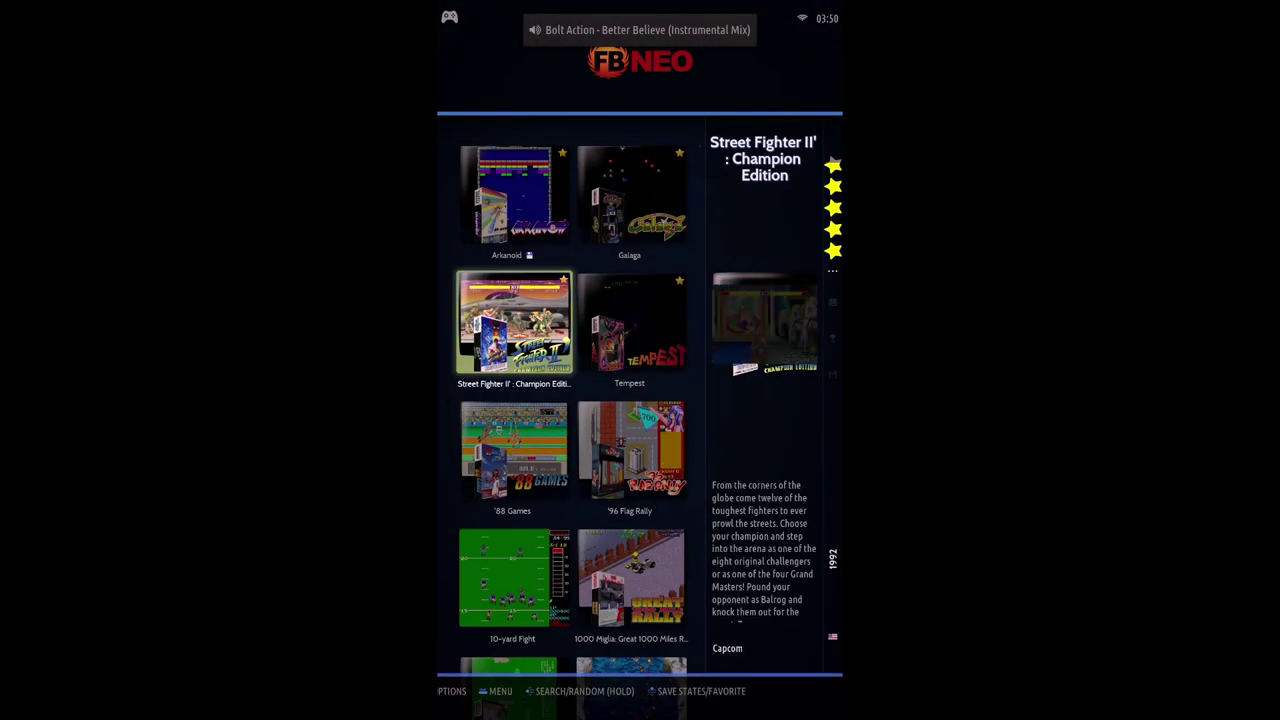
Quit the match and open the Final Burn Neo Advanced System Options from View Options.
key(Down)
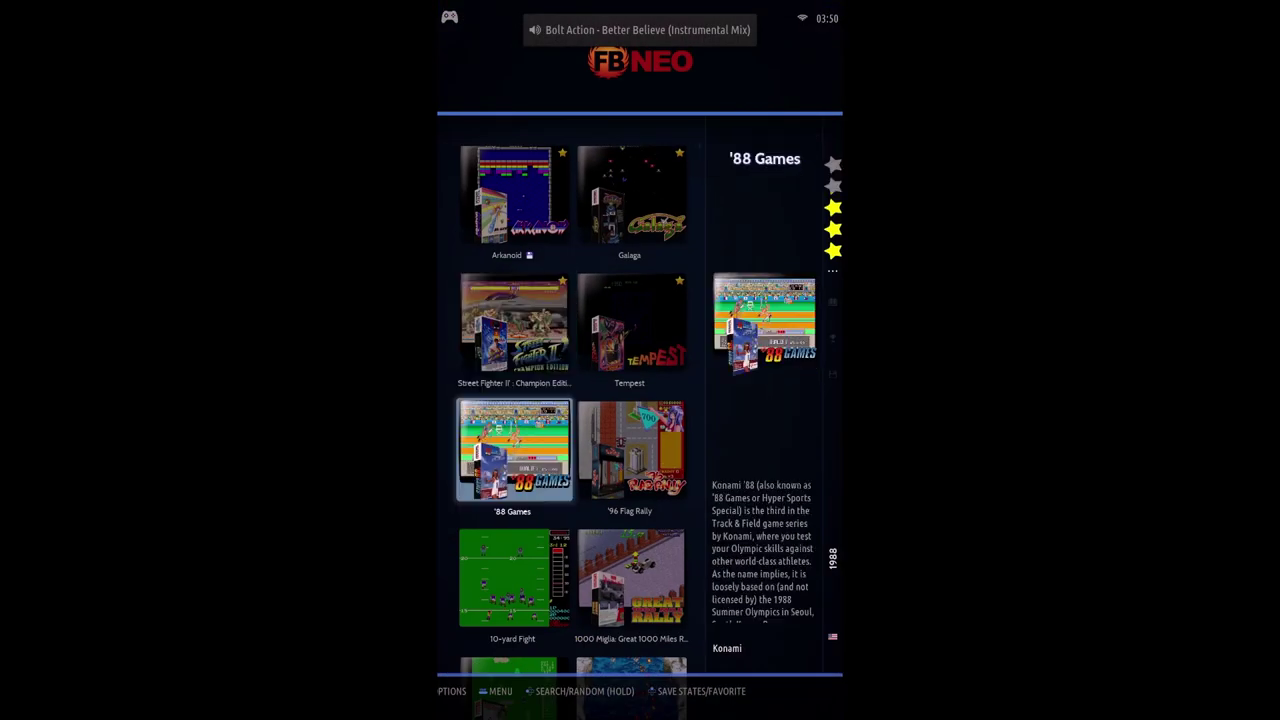
key(Up)
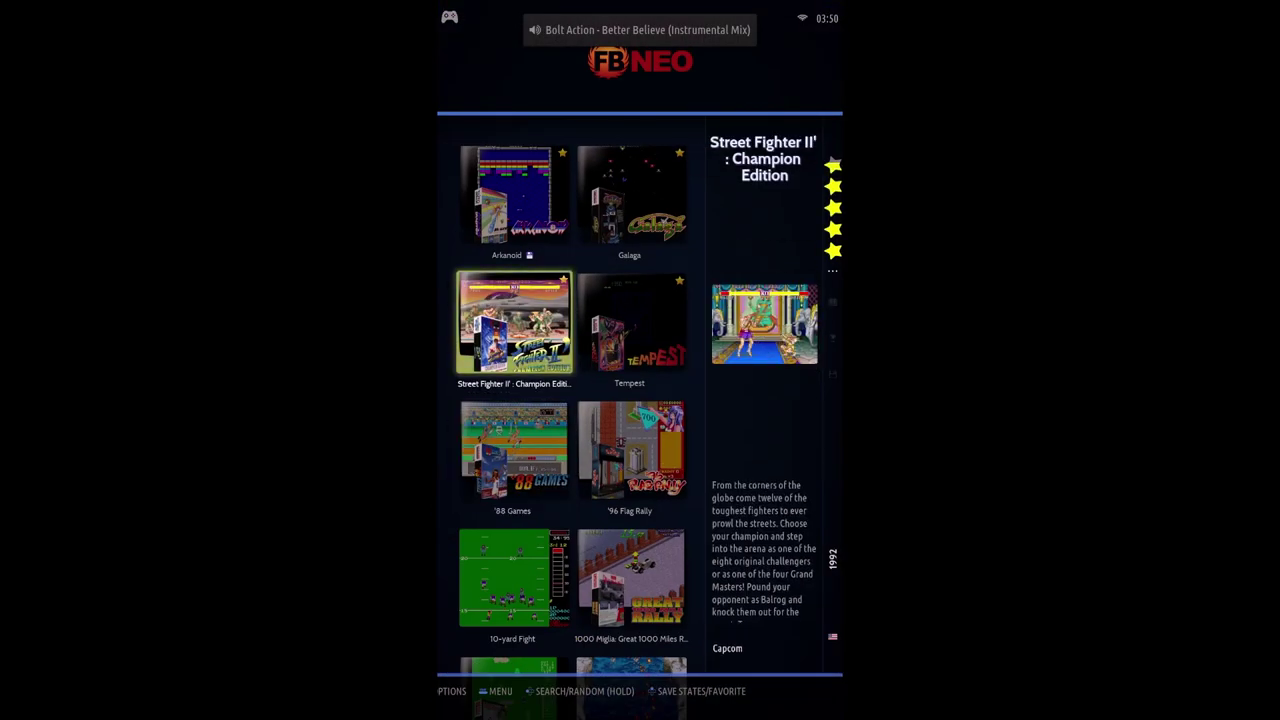
key(BackSpace)
key(Up)
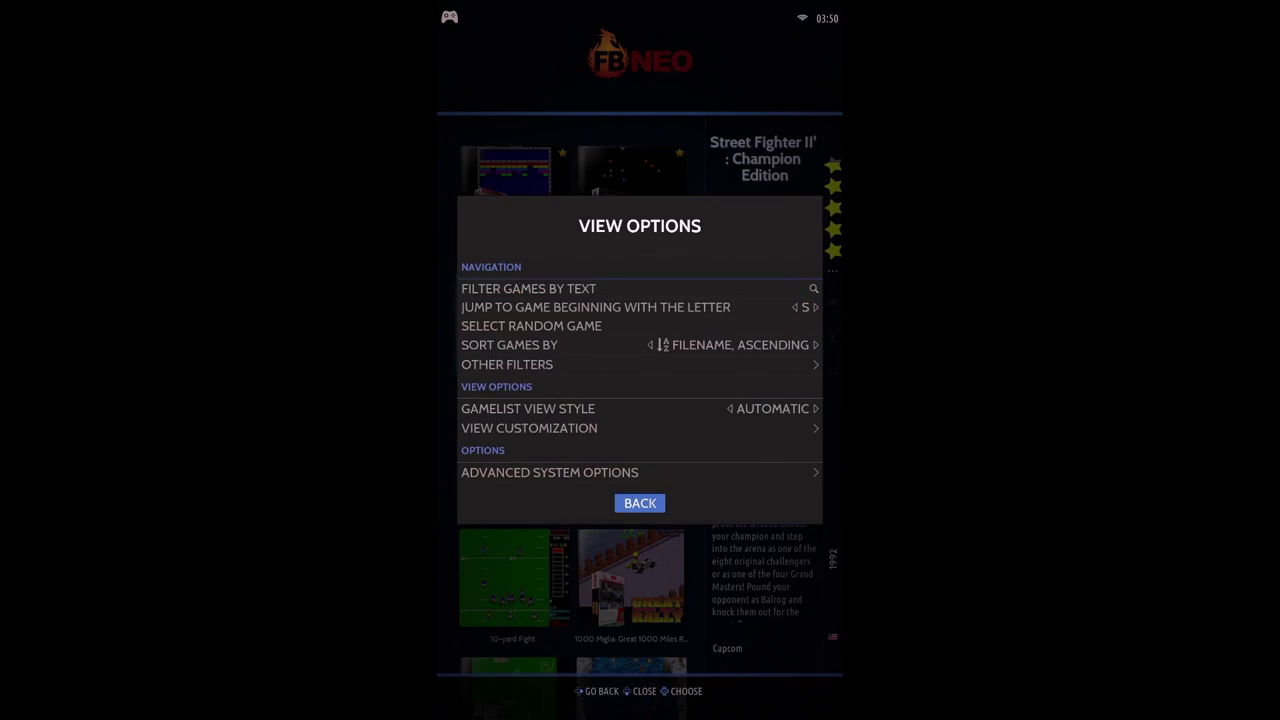
key(Up)
key(Return)
Review the system's Game Rendering shader set, then close the menus and leave the game list.
key(Down)
key(Down)
key(Down)
key(Down)
key(Down)
key(Down)
key(Up)
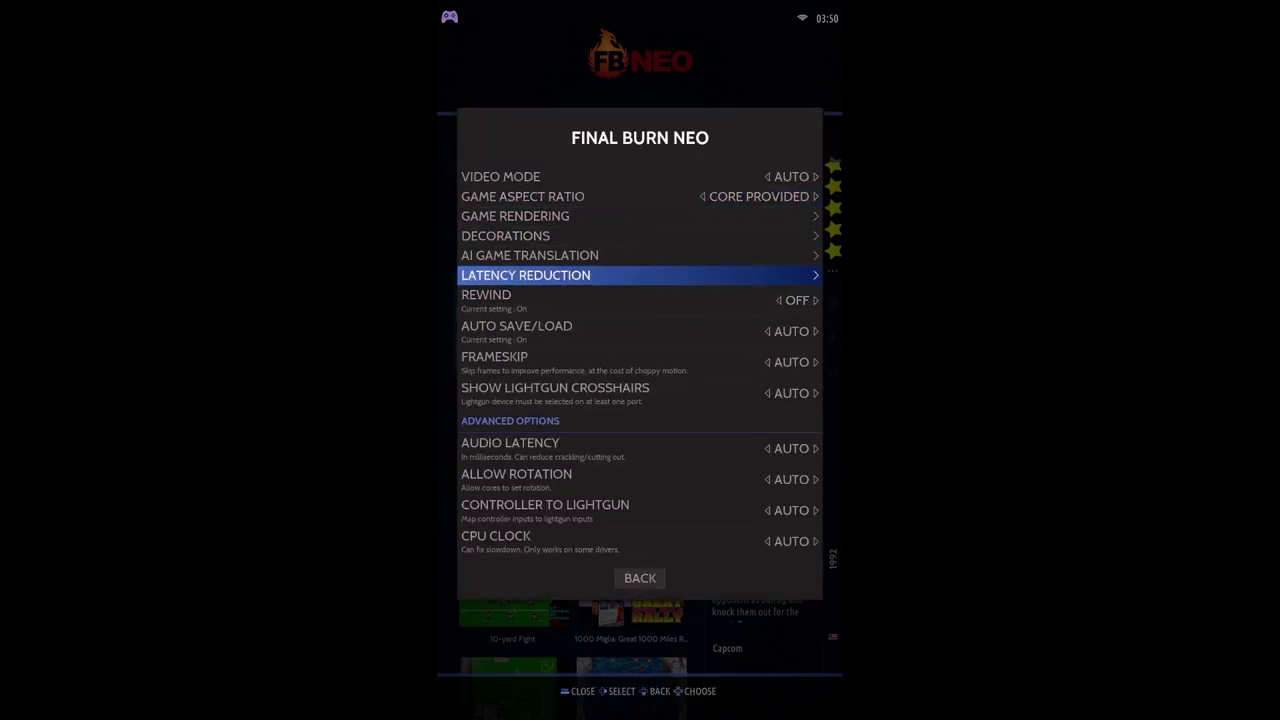
key(Up)
key(Up)
key(Up)
key(Down)
key(Down)
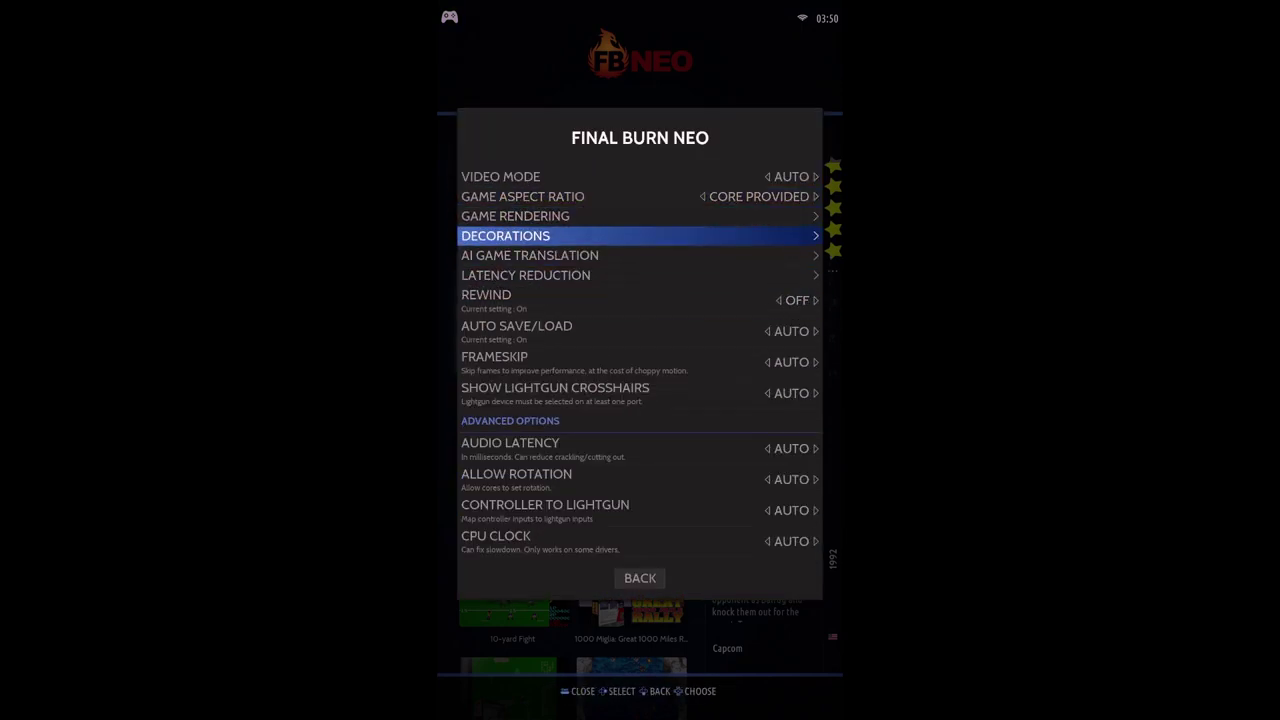
key(Up)
key(Return)
key(Return)
key(Down)
key(Down)
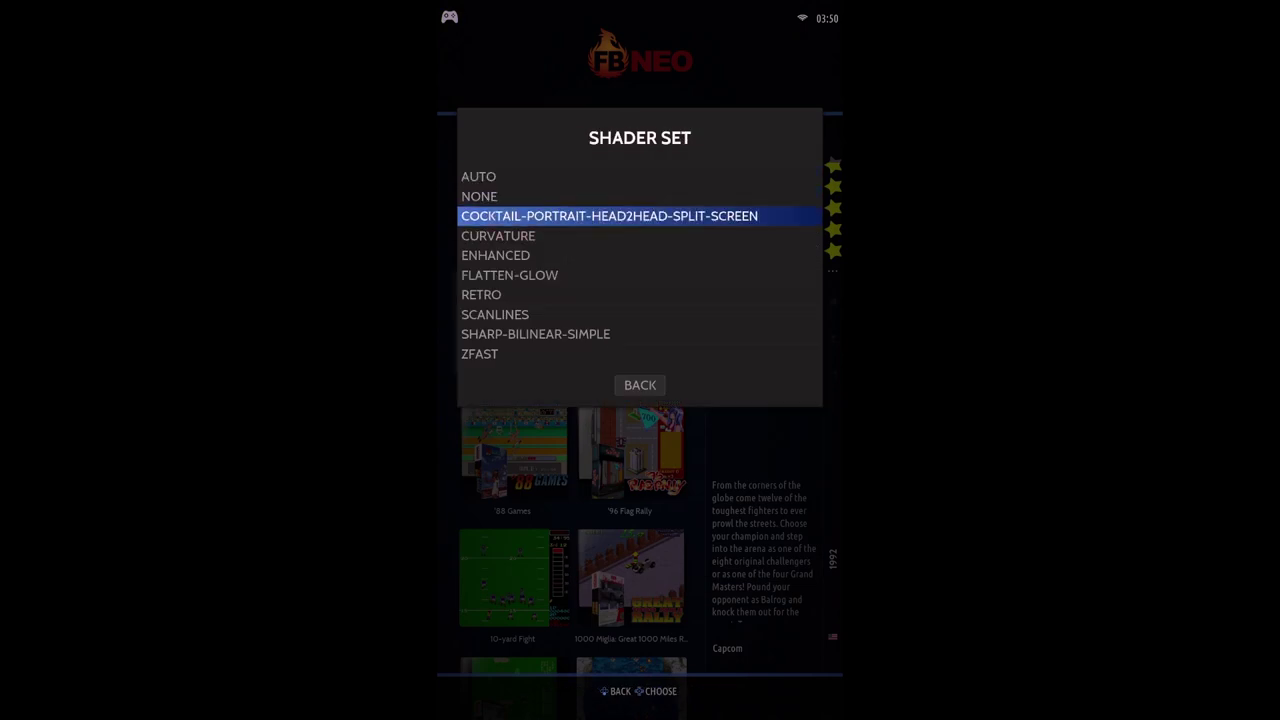
key(BackSpace)
key(BackSpace)
key(BackSpace)
key(BackSpace)
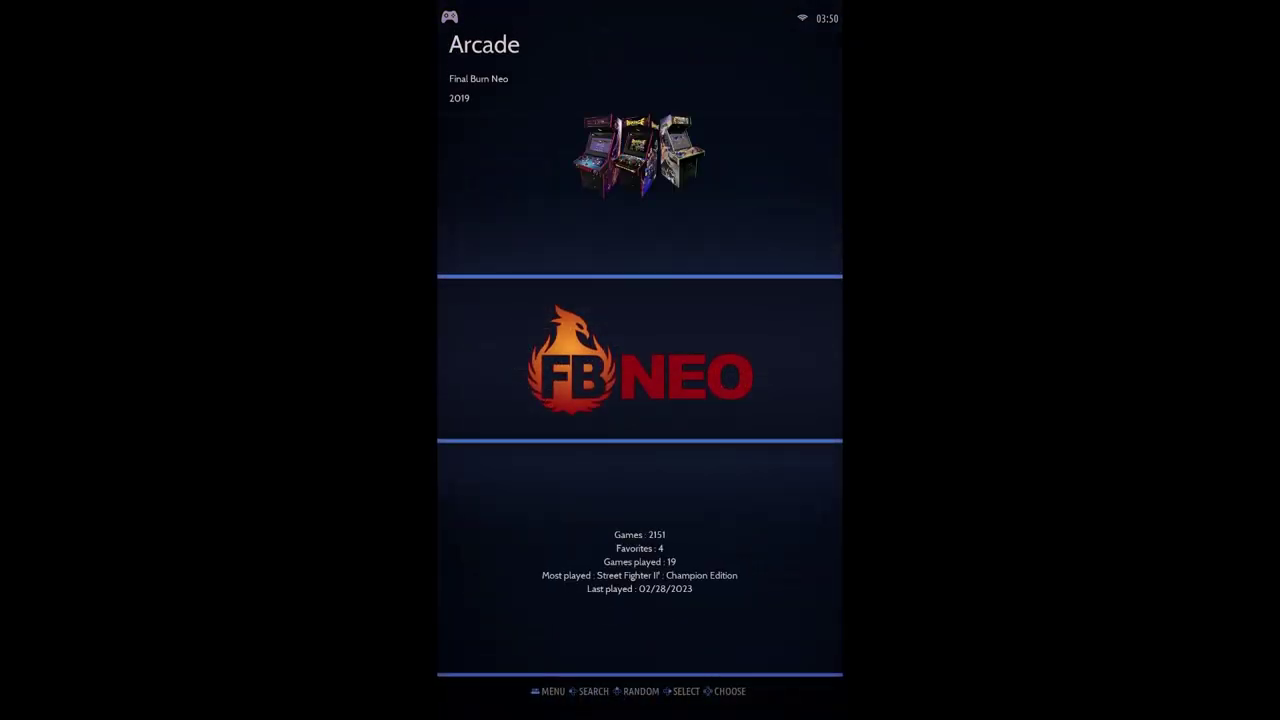
Review the global Game Settings including aspect ratio, then close the main menu.
key(Escape)
key(Down)
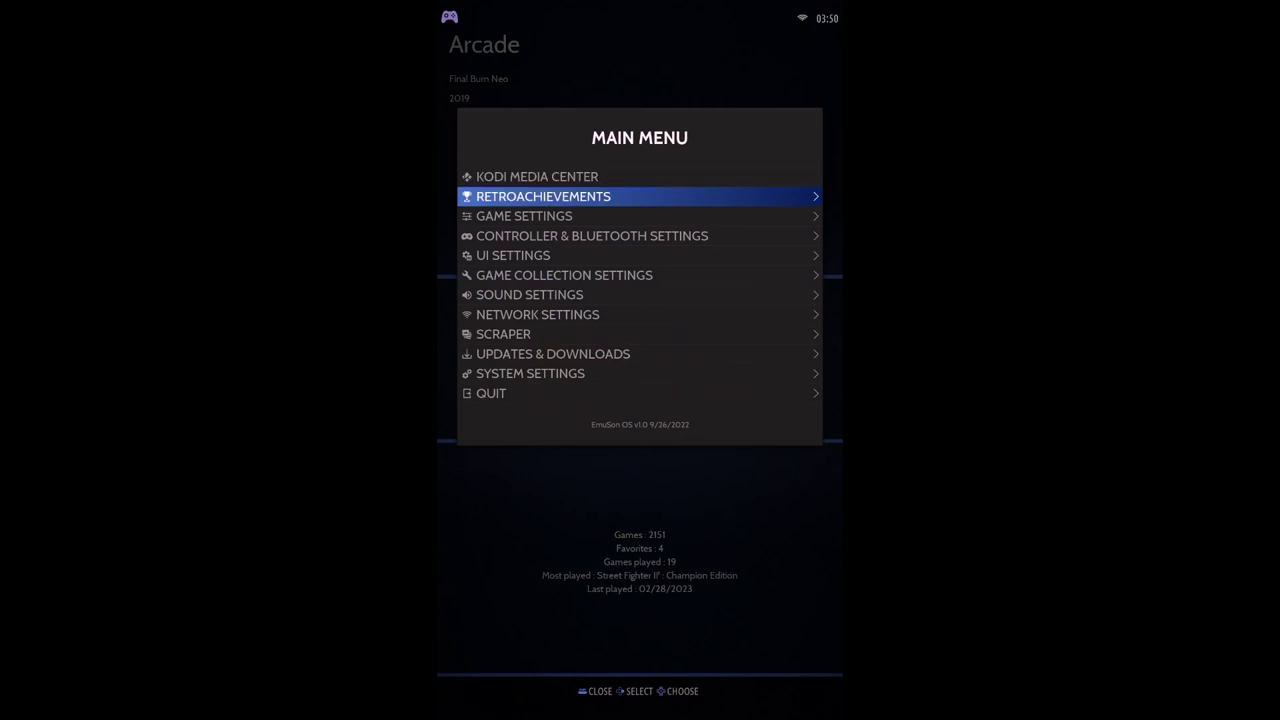
key(Down)
key(Return)
key(Down)
key(Down)
key(Up)
key(Down)
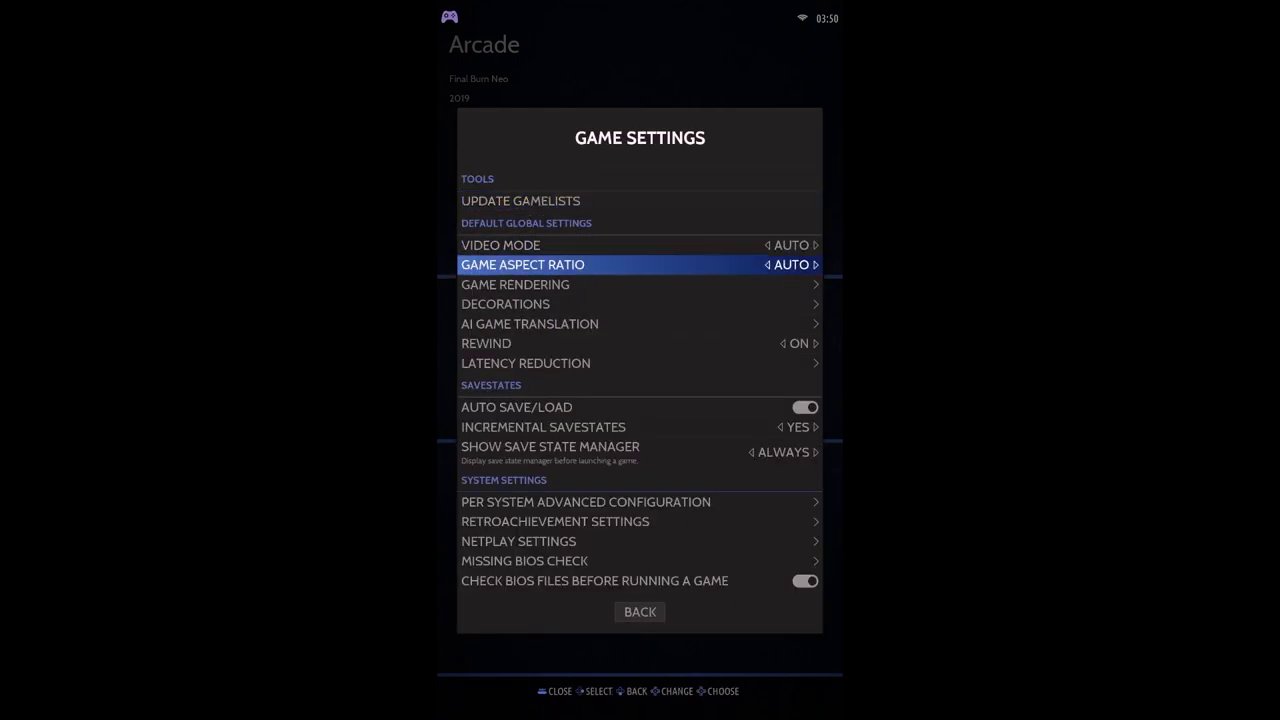
key(Down)
key(Down)
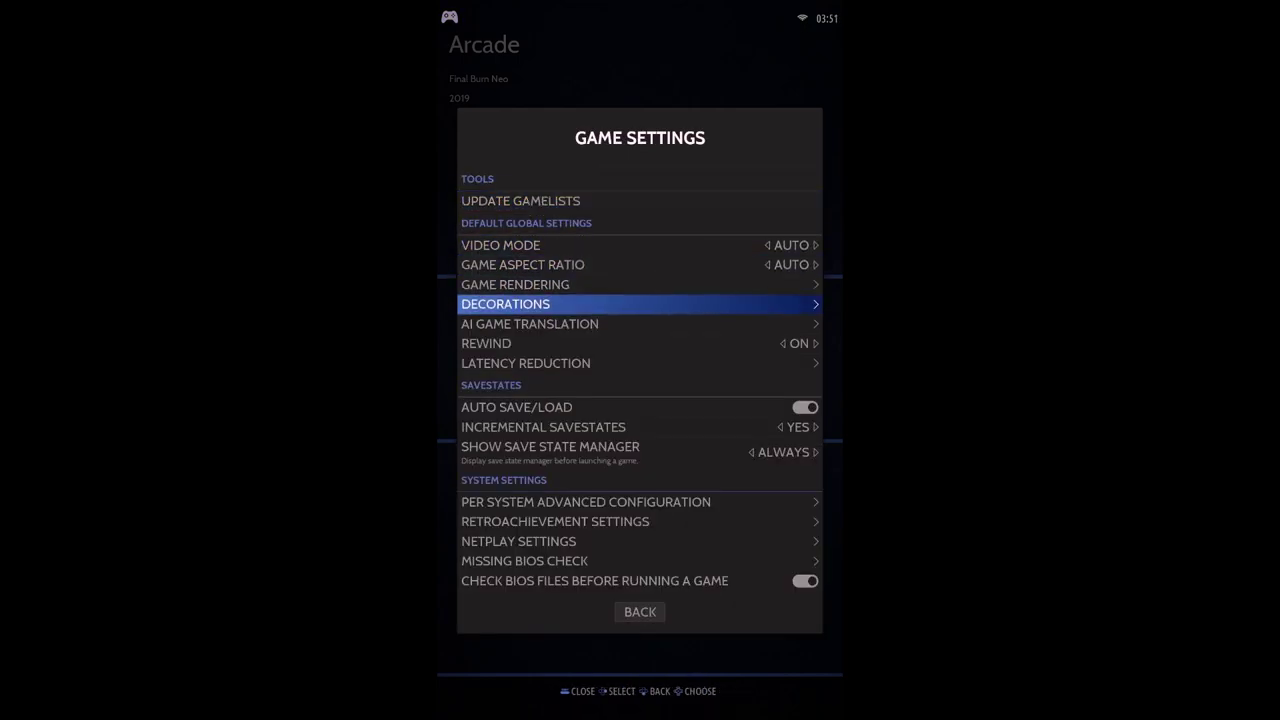
key(Escape)
key(Escape)
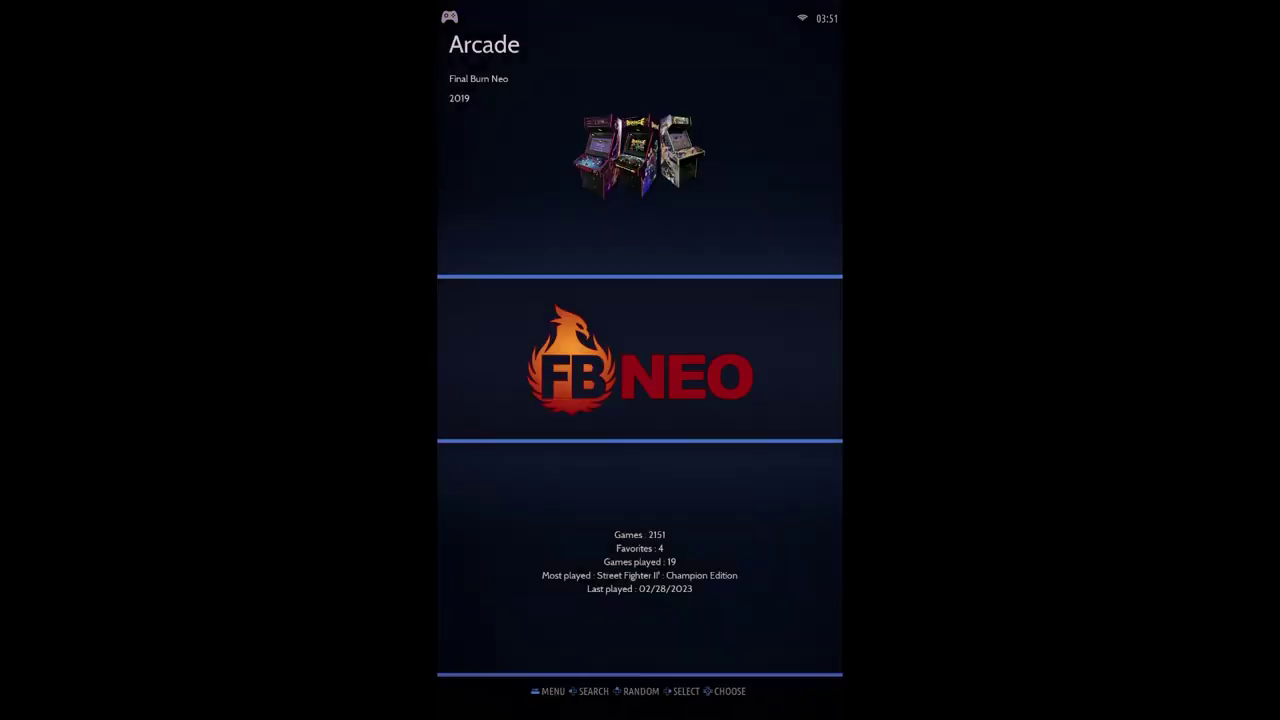